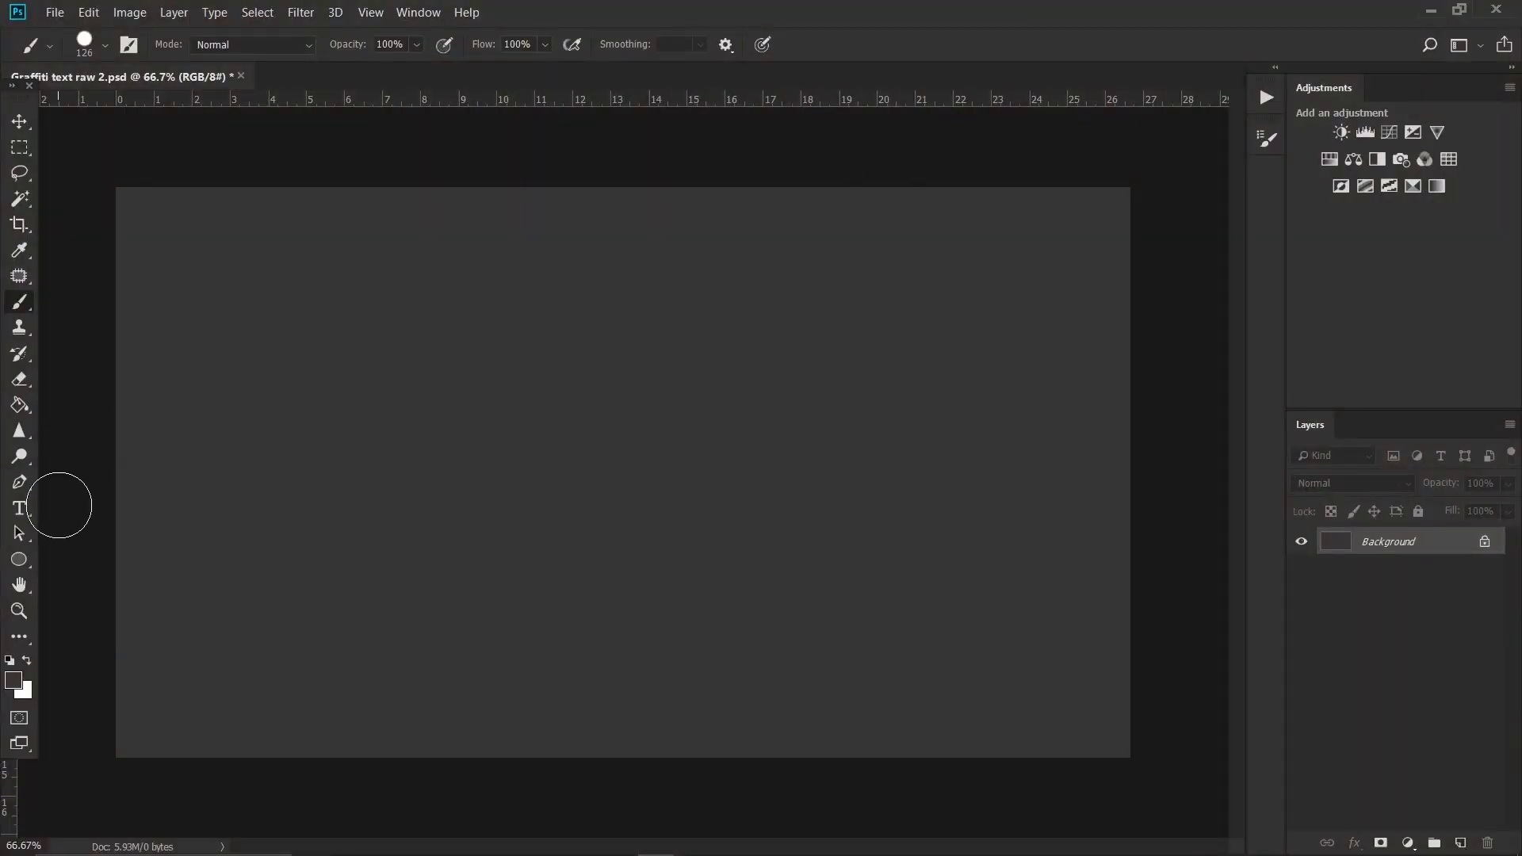
Step: Type the word TEXT in teal Hyper Blob lettering and drag it toward the canvas centre
click(19, 509)
click(339, 496)
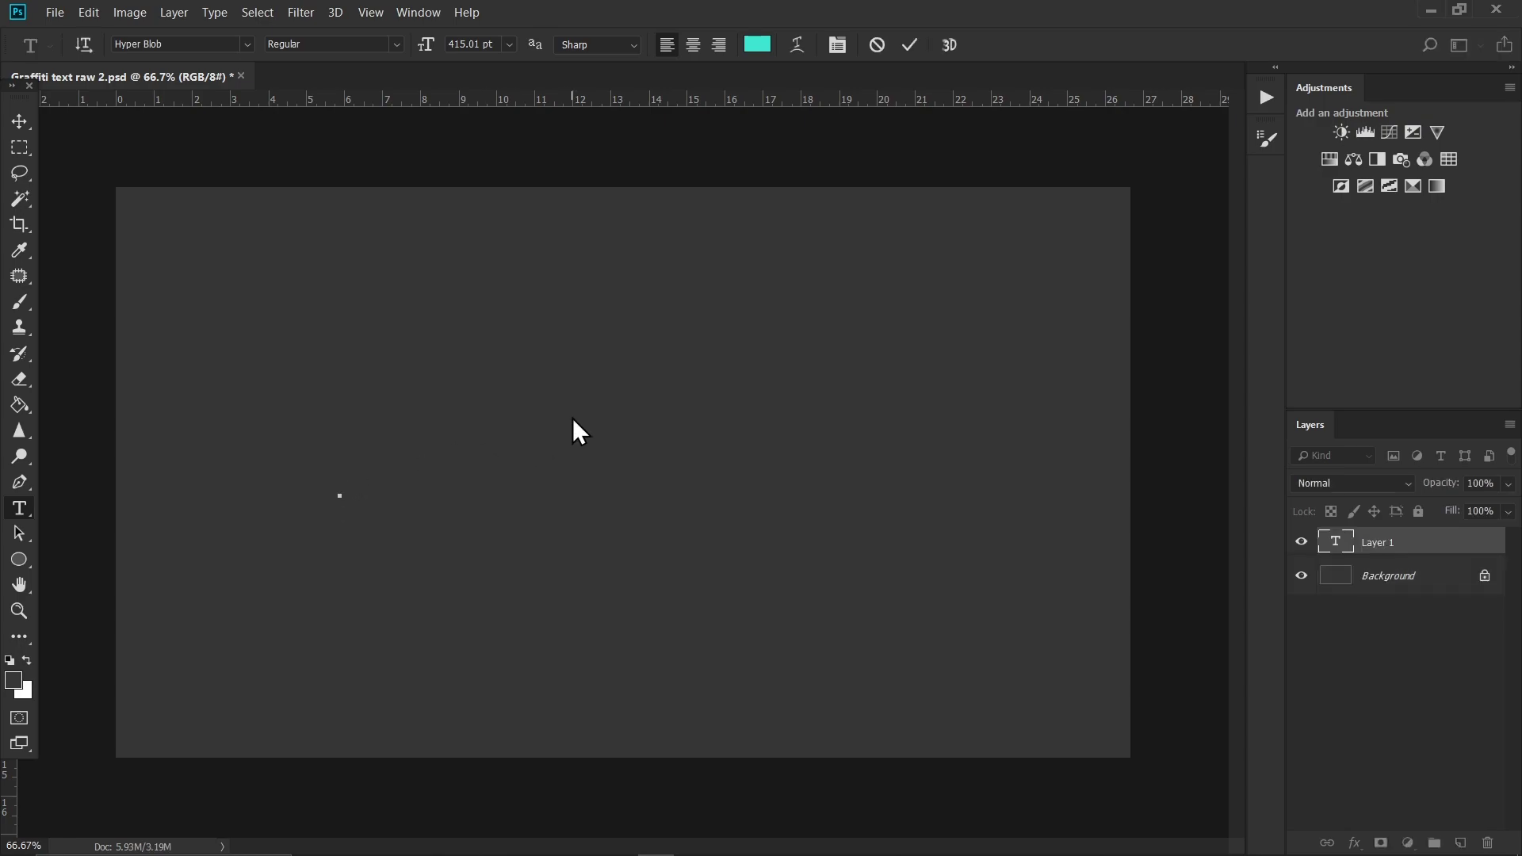
text(TEXT)
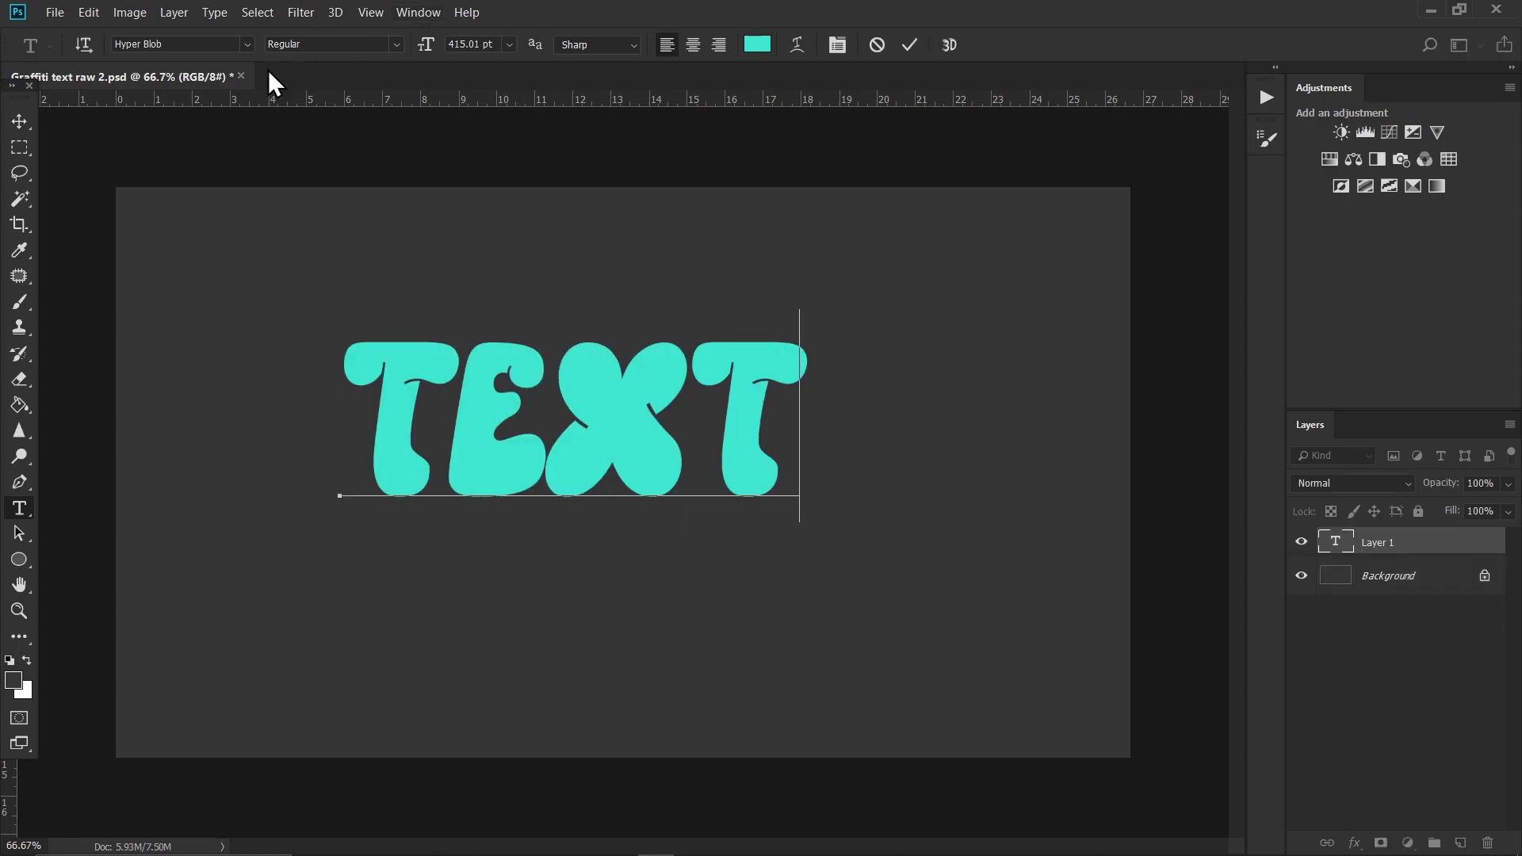
double_click(140, 45)
drag(153, 43, 163, 44)
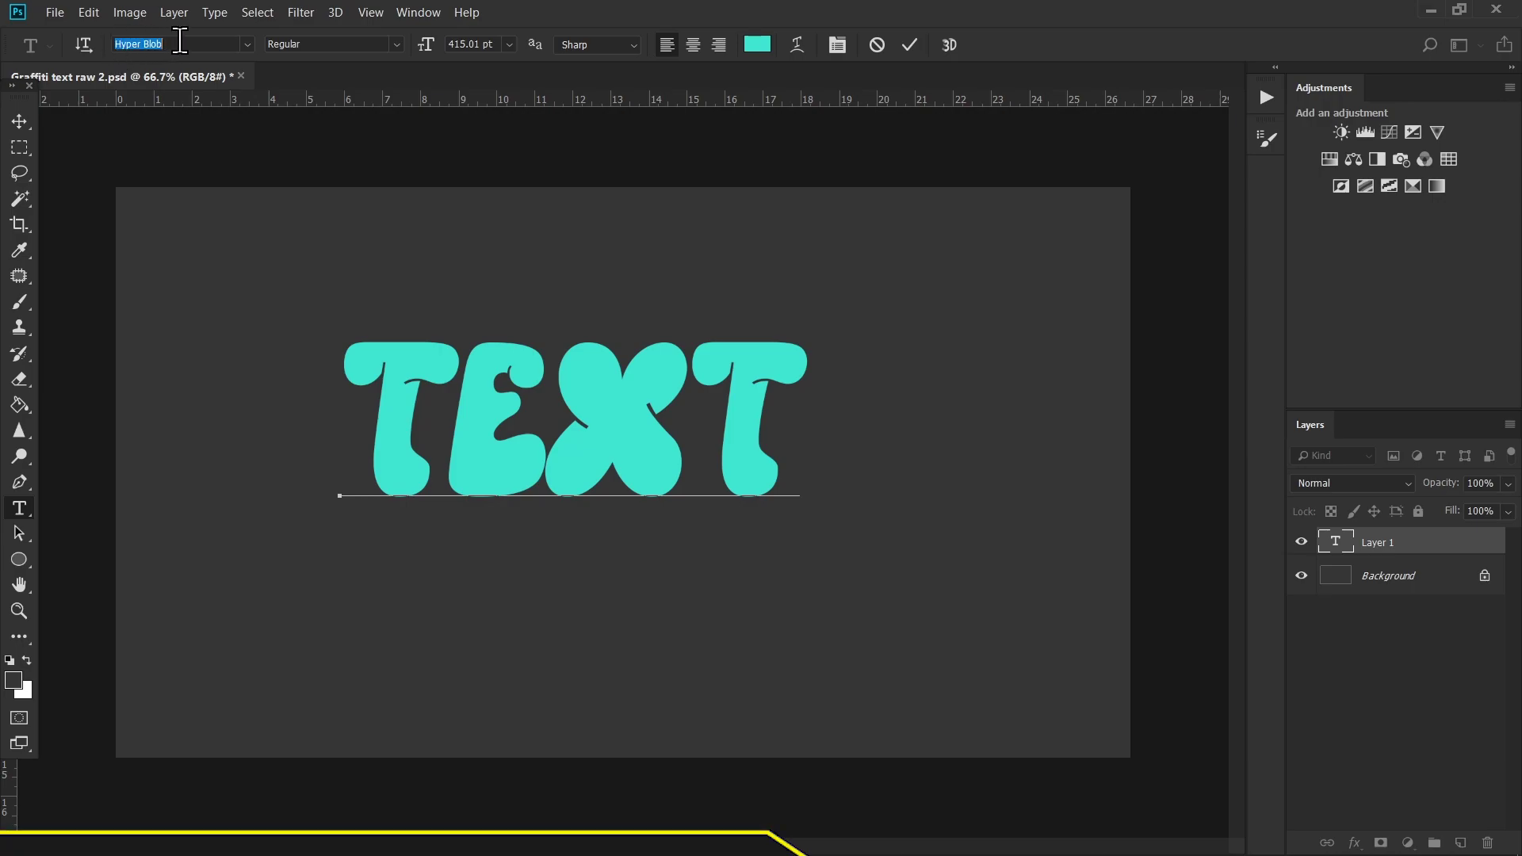
click(21, 131)
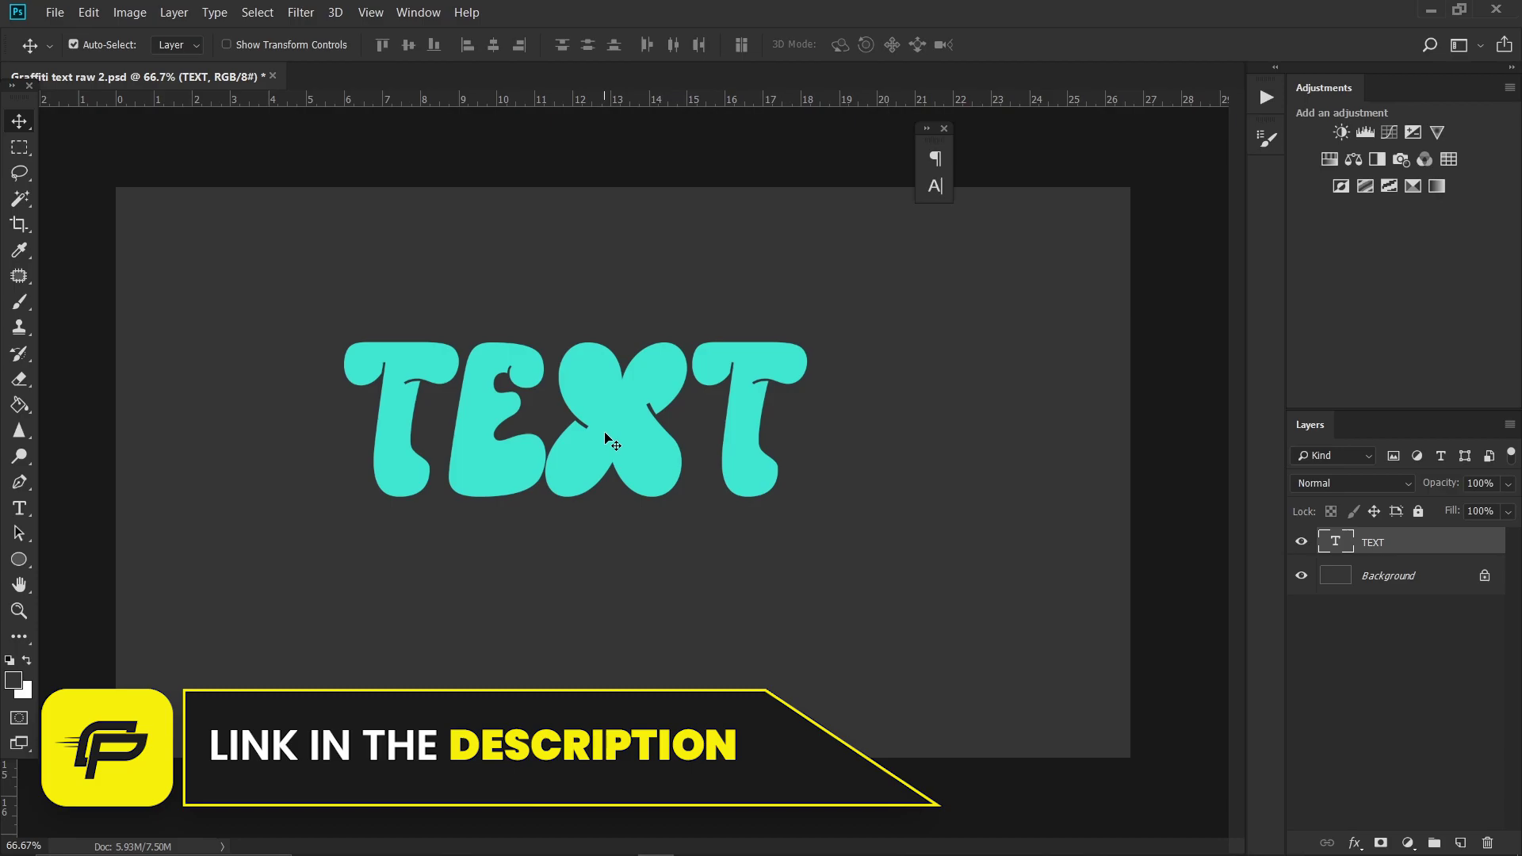
drag(606, 434, 650, 483)
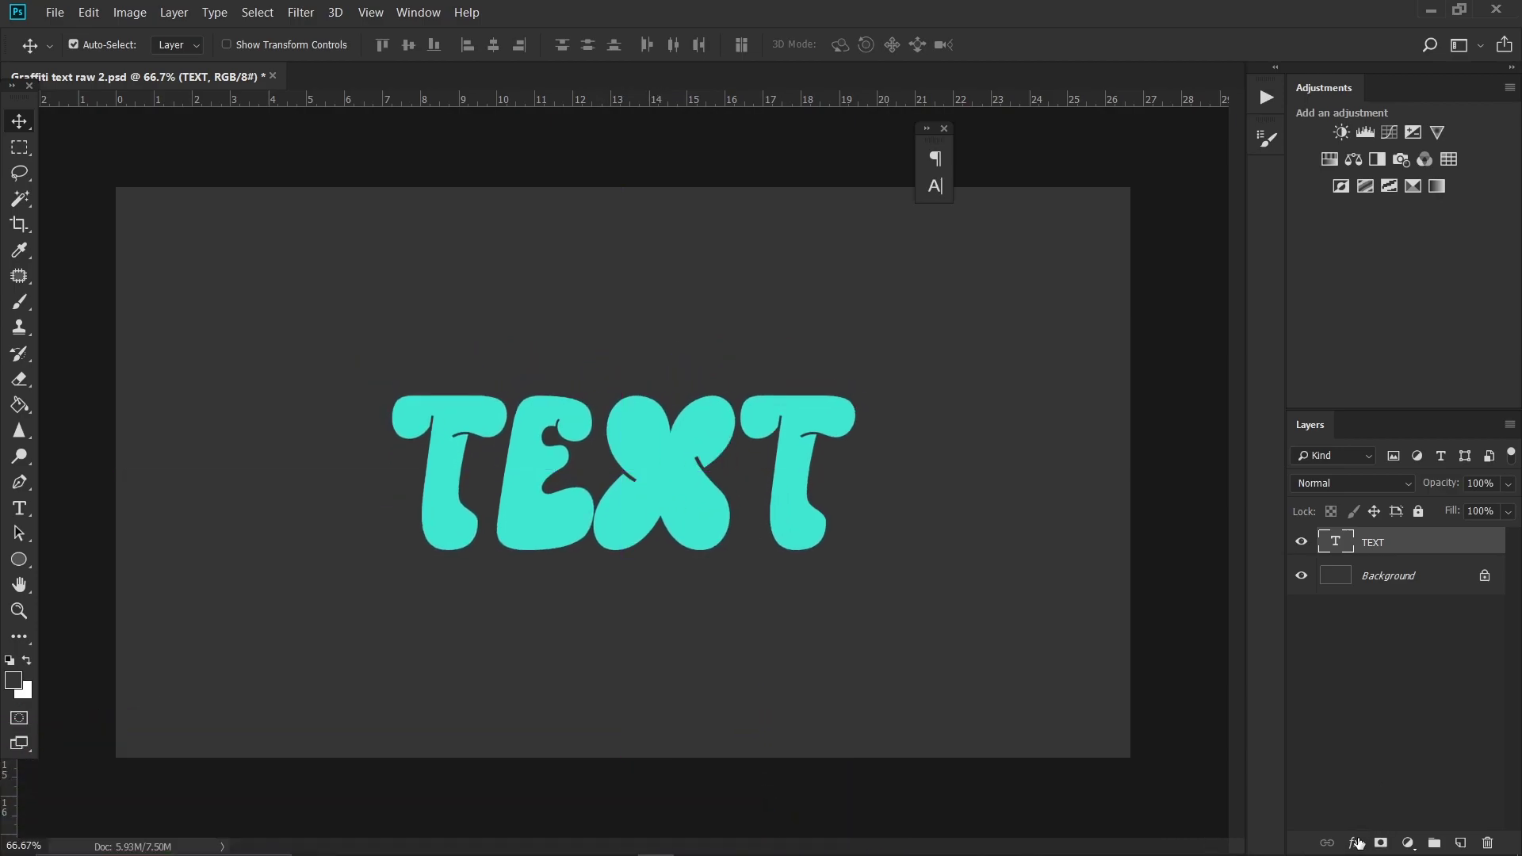
Step: Add a Gradient Overlay to TEXT and make the gradient's first stop green
click(1357, 842)
click(1388, 788)
click(1134, 303)
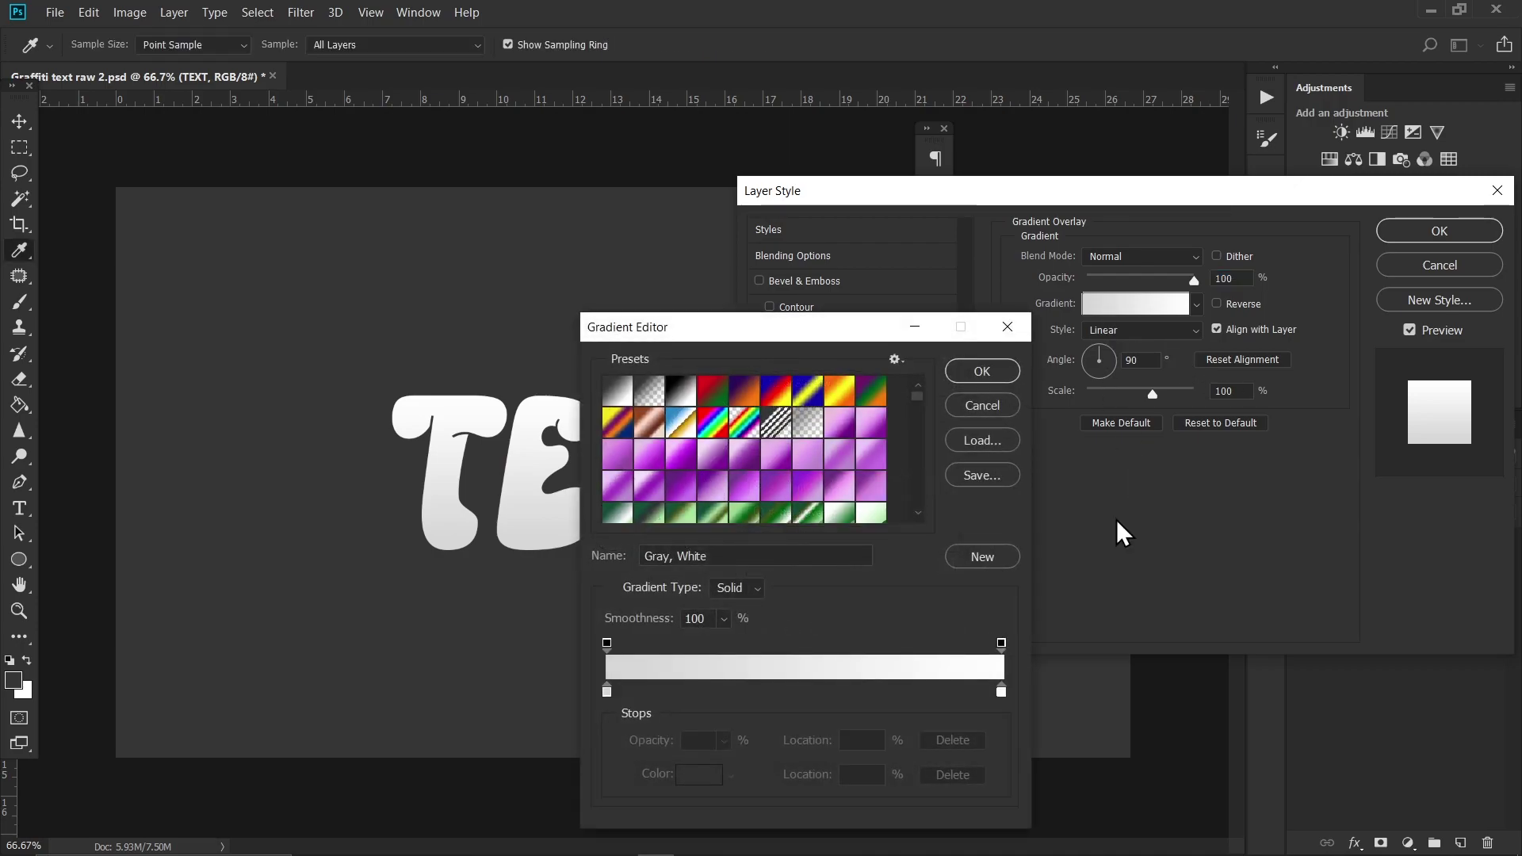
double_click(607, 692)
text(ff0000)
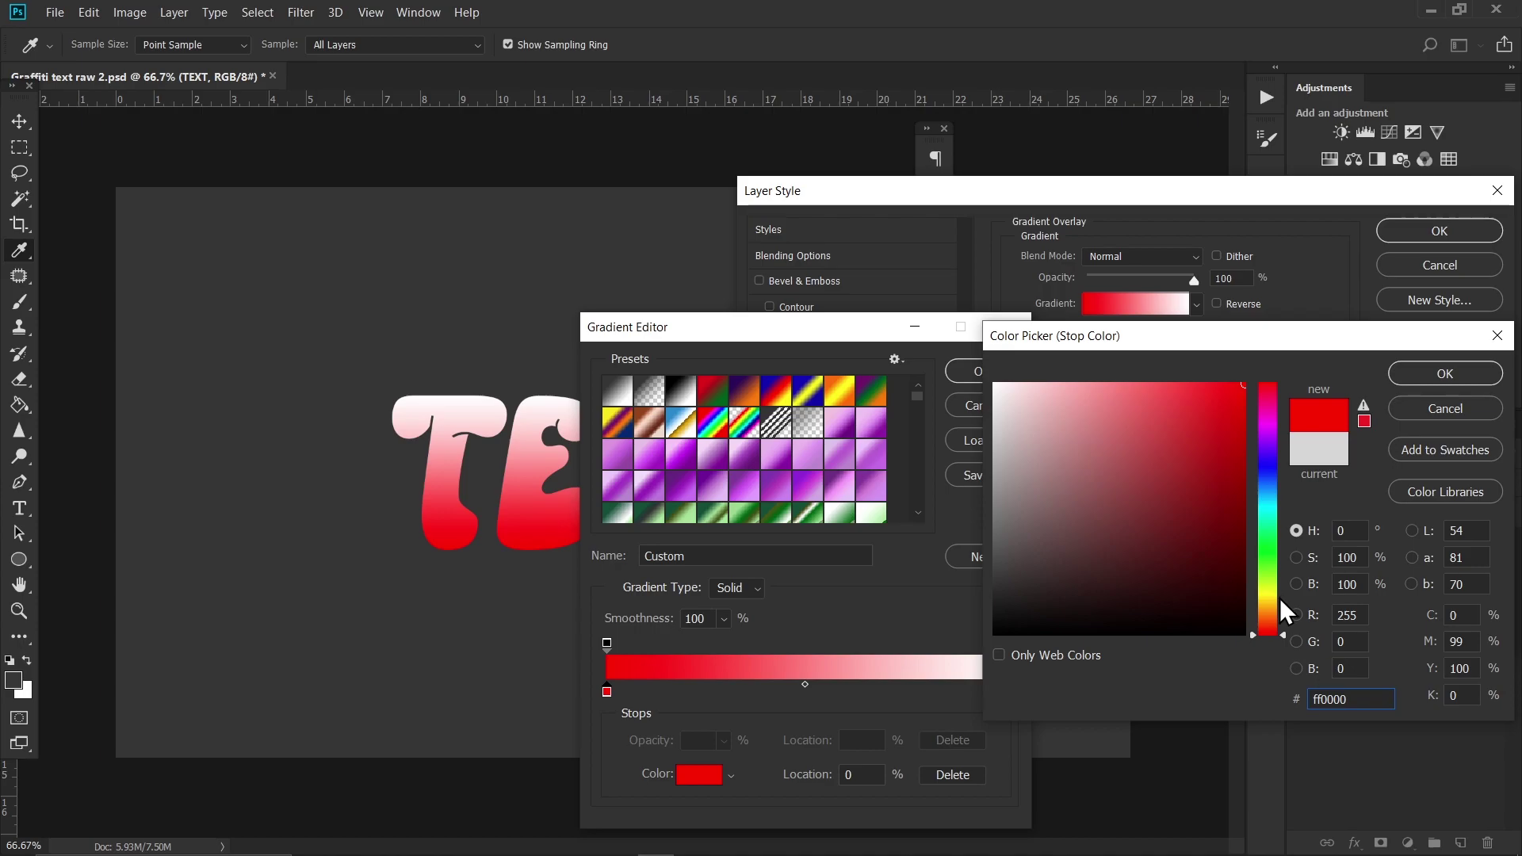
drag(1280, 600, 1261, 526)
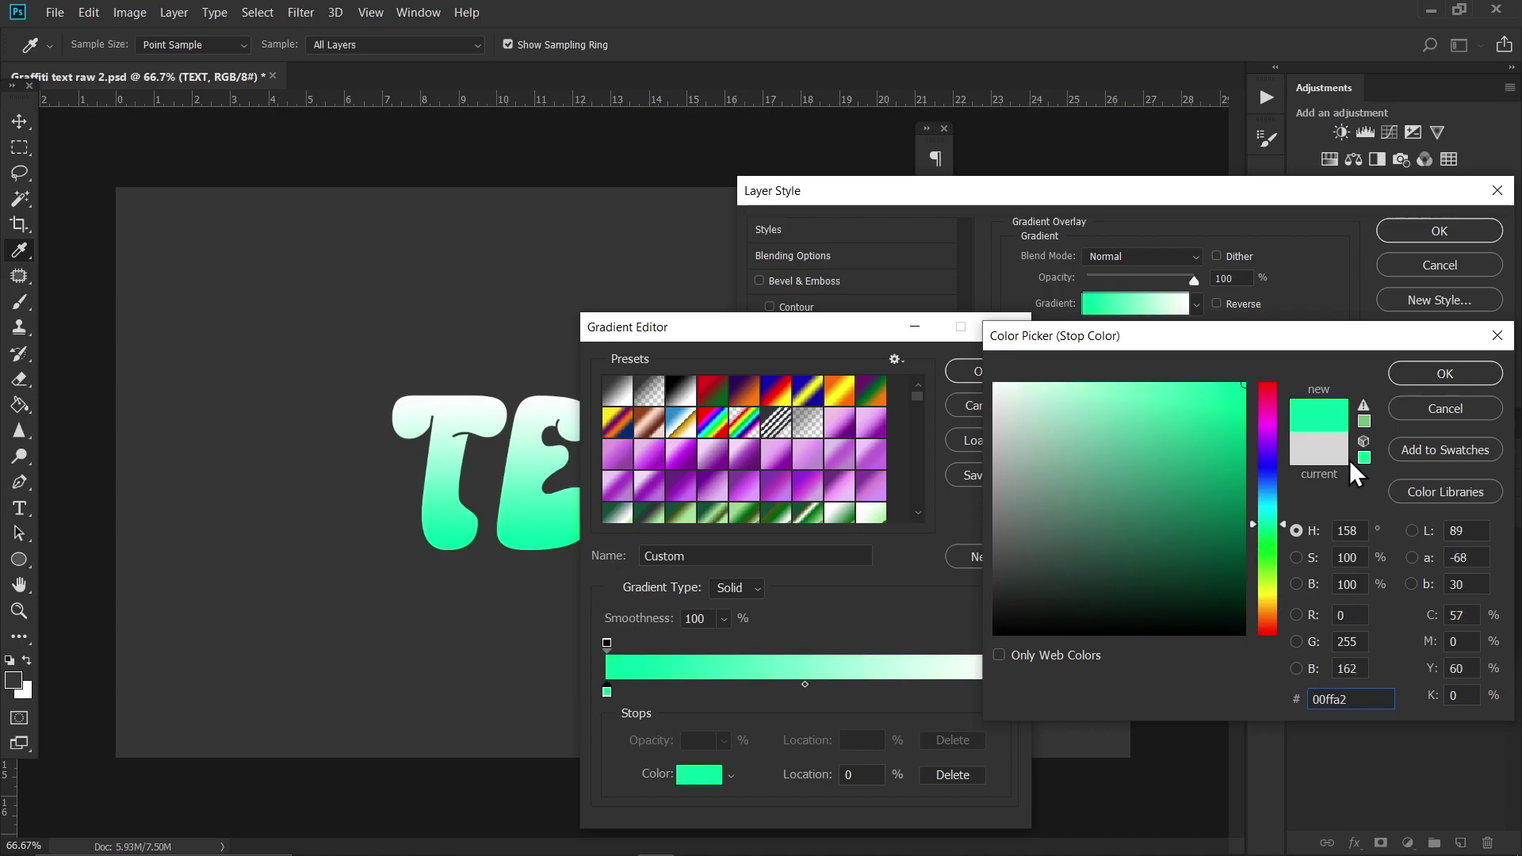
click(1449, 374)
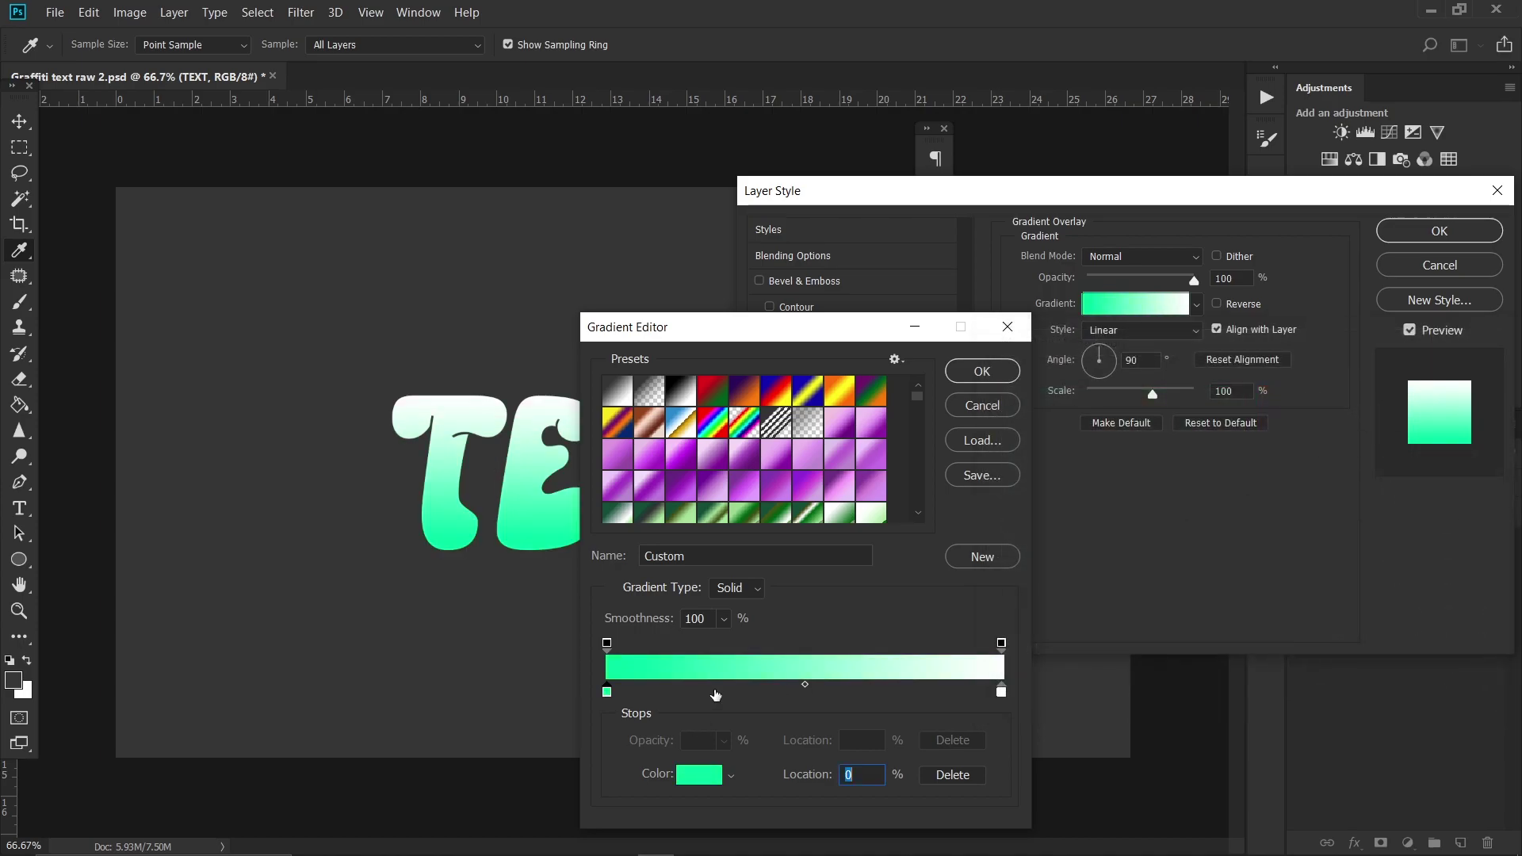
Step: Add a cyan gradient stop at 27% and a purple stop at 53%
click(707, 692)
double_click(707, 693)
drag(1271, 527, 1271, 502)
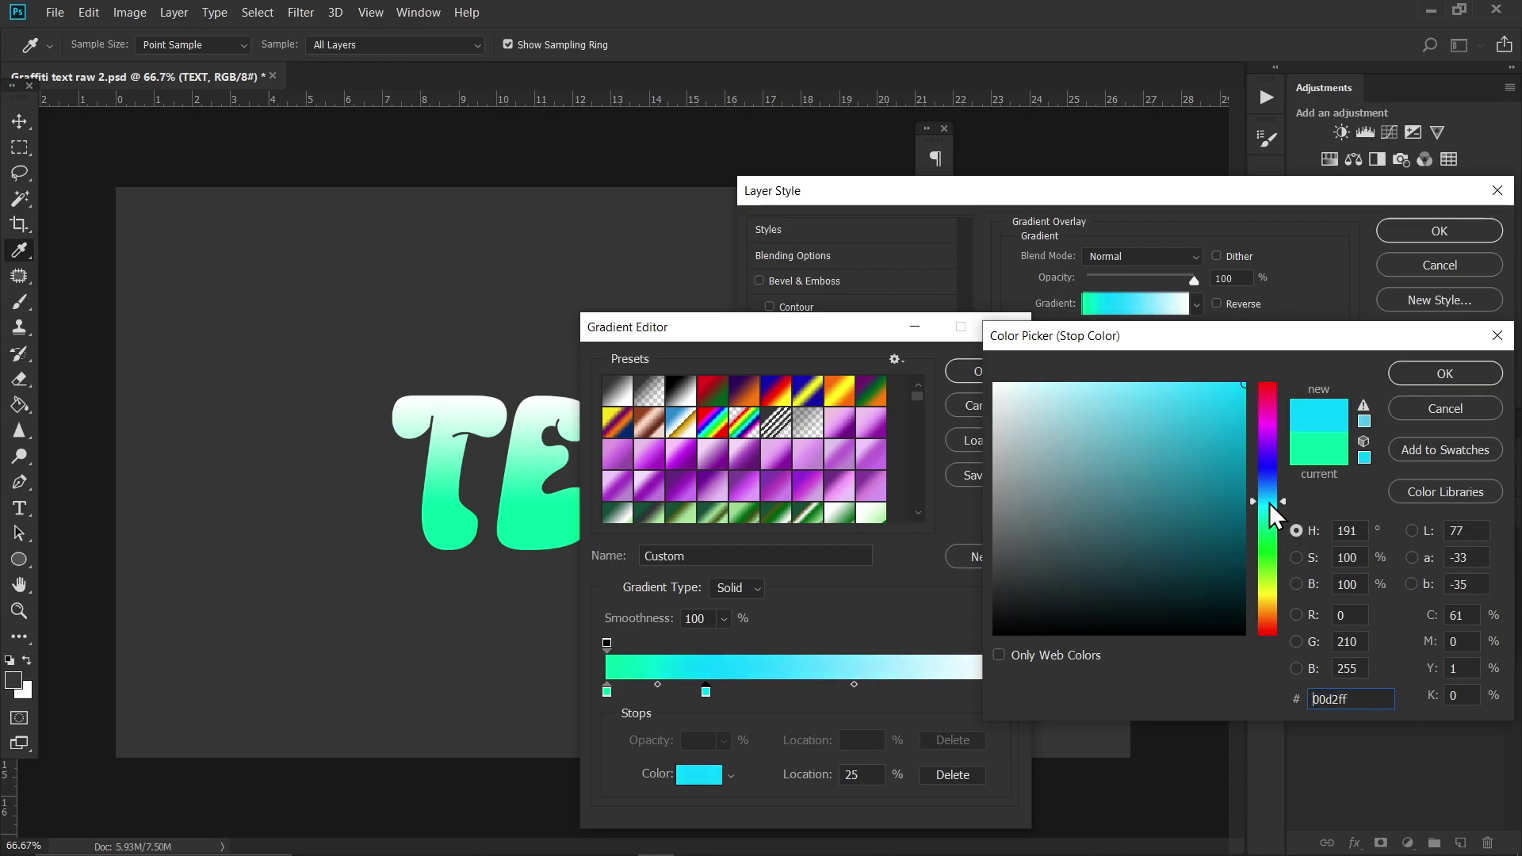
click(1443, 373)
drag(706, 693, 712, 693)
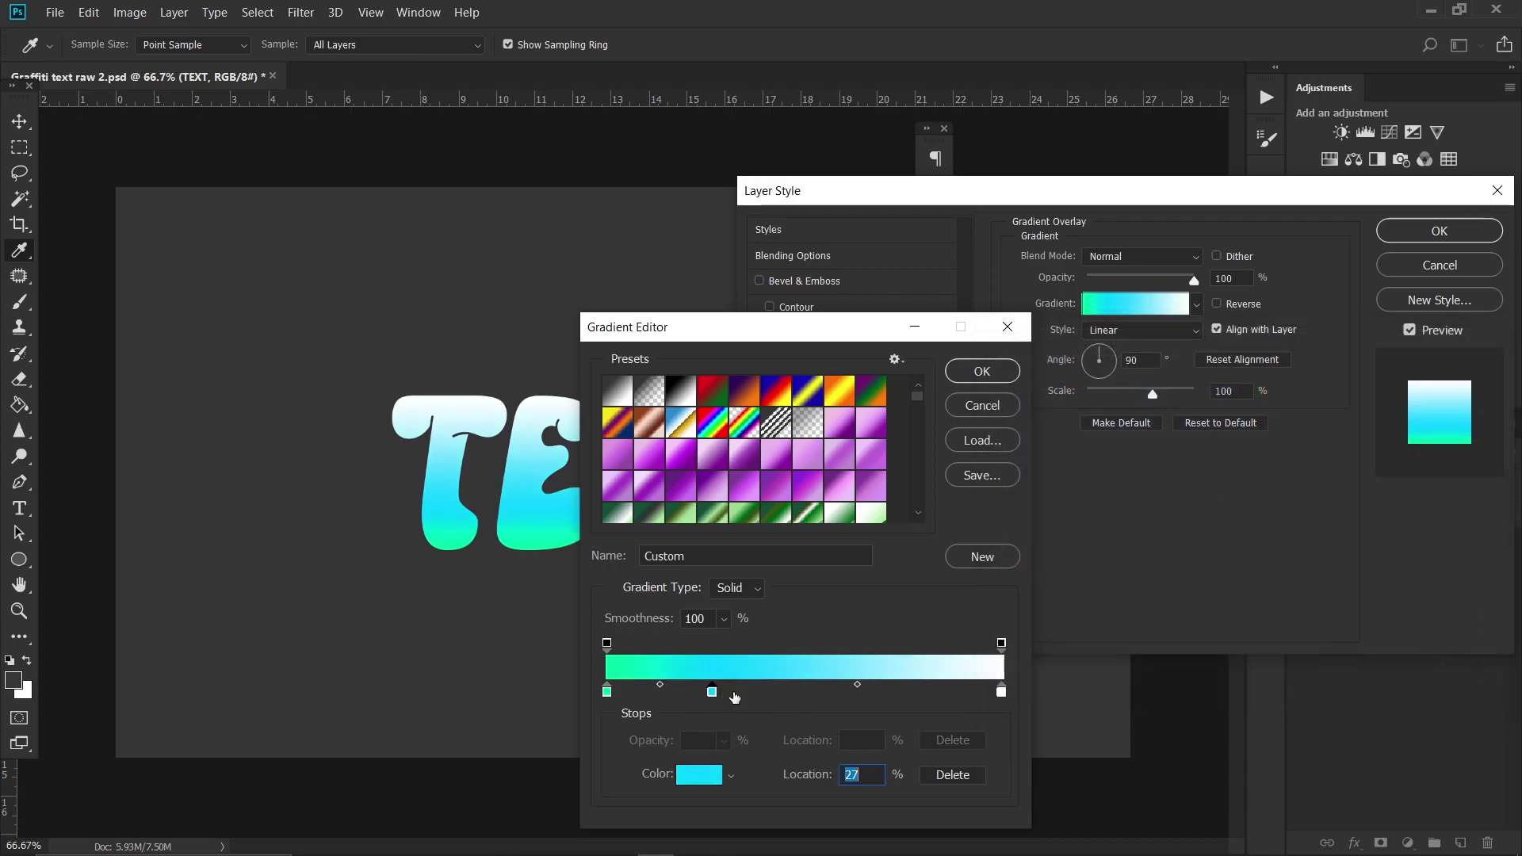
double_click(819, 702)
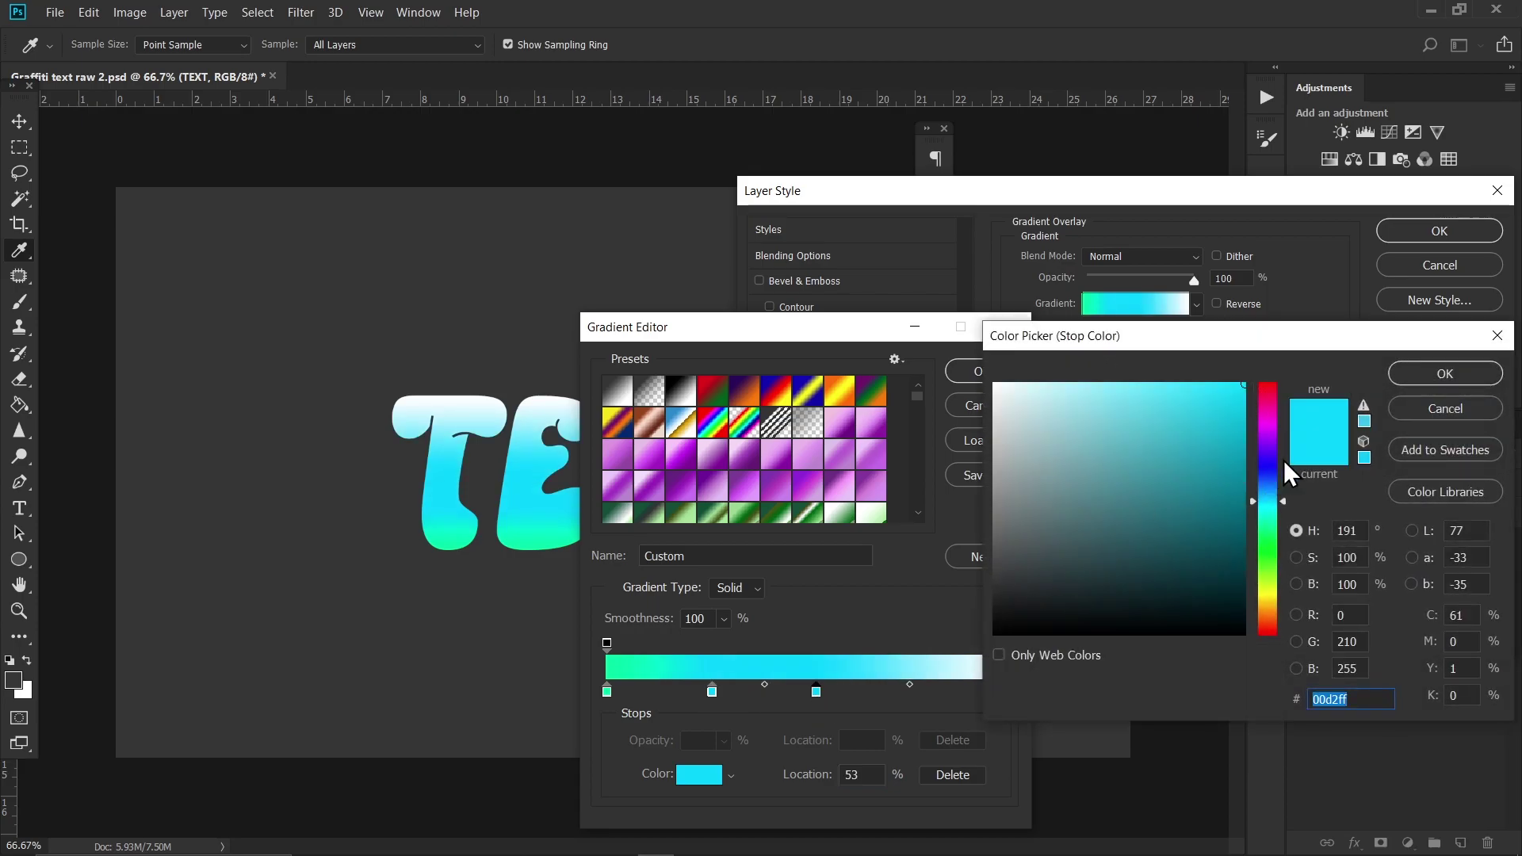
drag(1285, 467, 1276, 442)
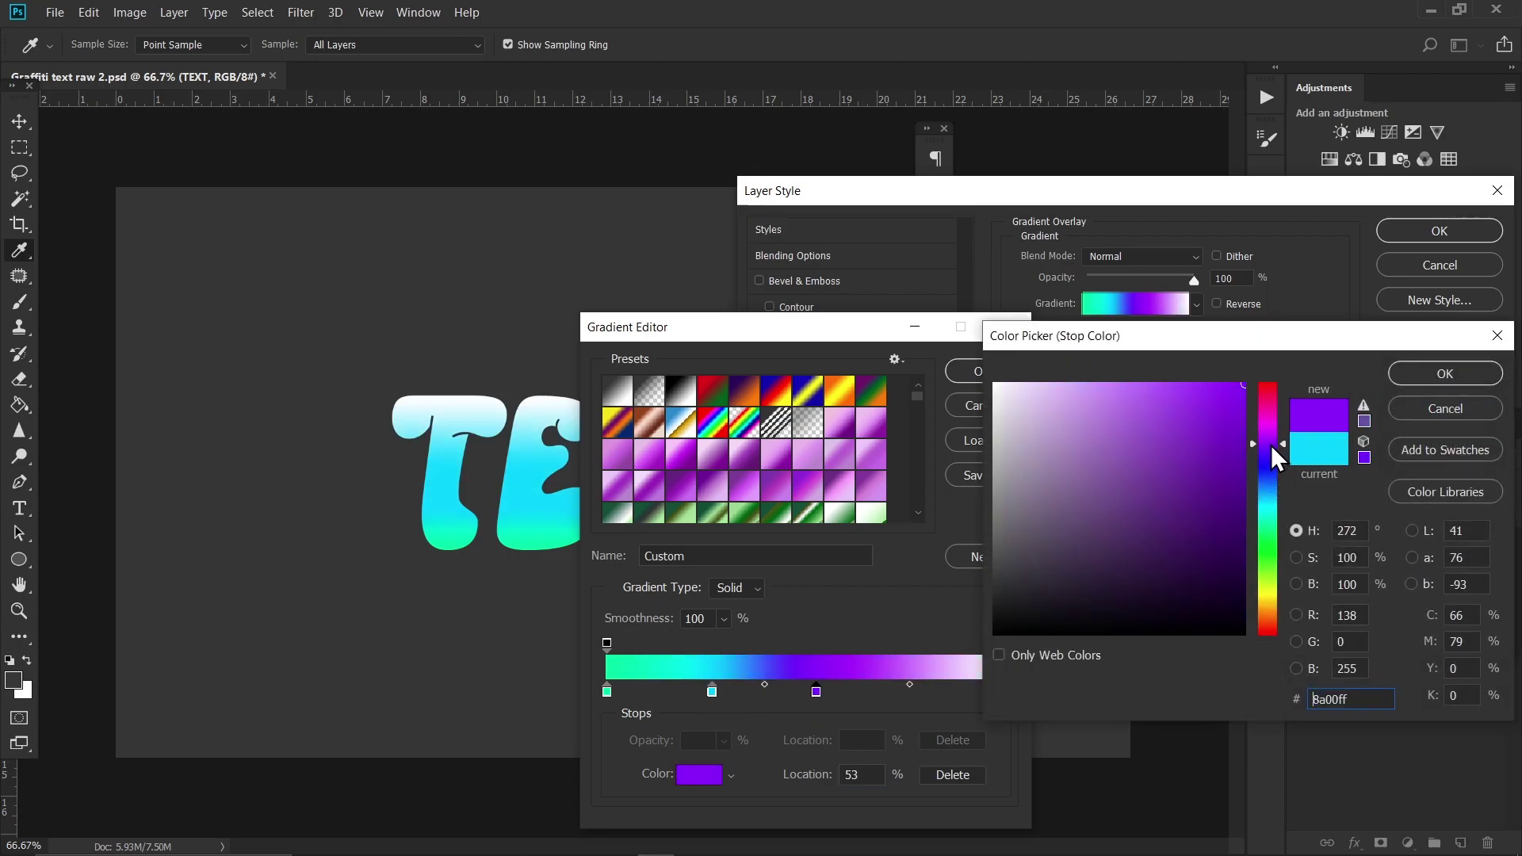
click(1444, 373)
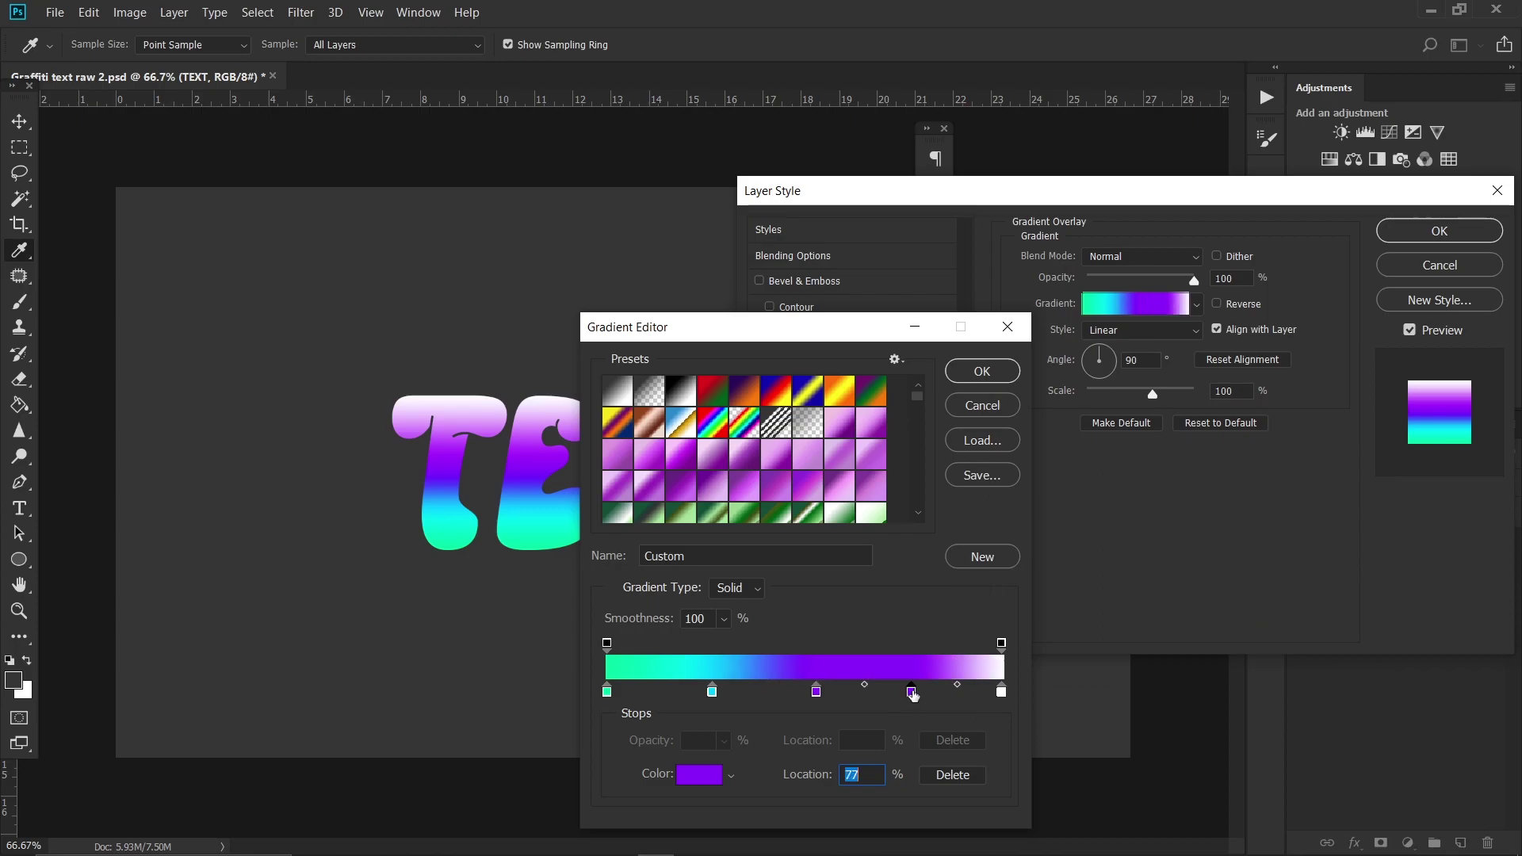
Step: Add a yellow stop at 77% and change the end stop to fully saturated red
double_click(911, 693)
drag(1269, 596, 1268, 601)
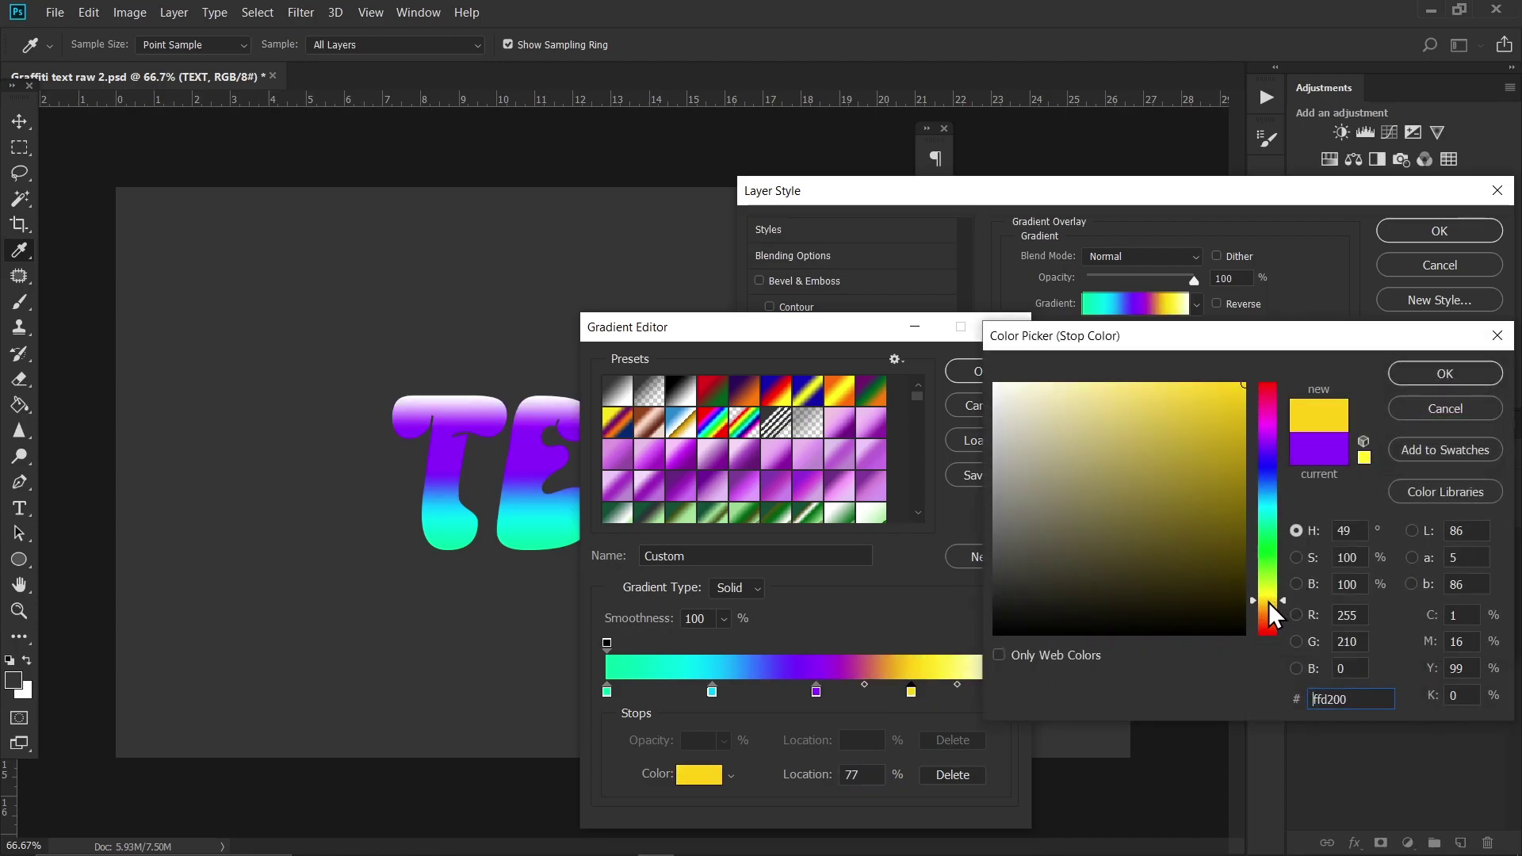
click(1444, 373)
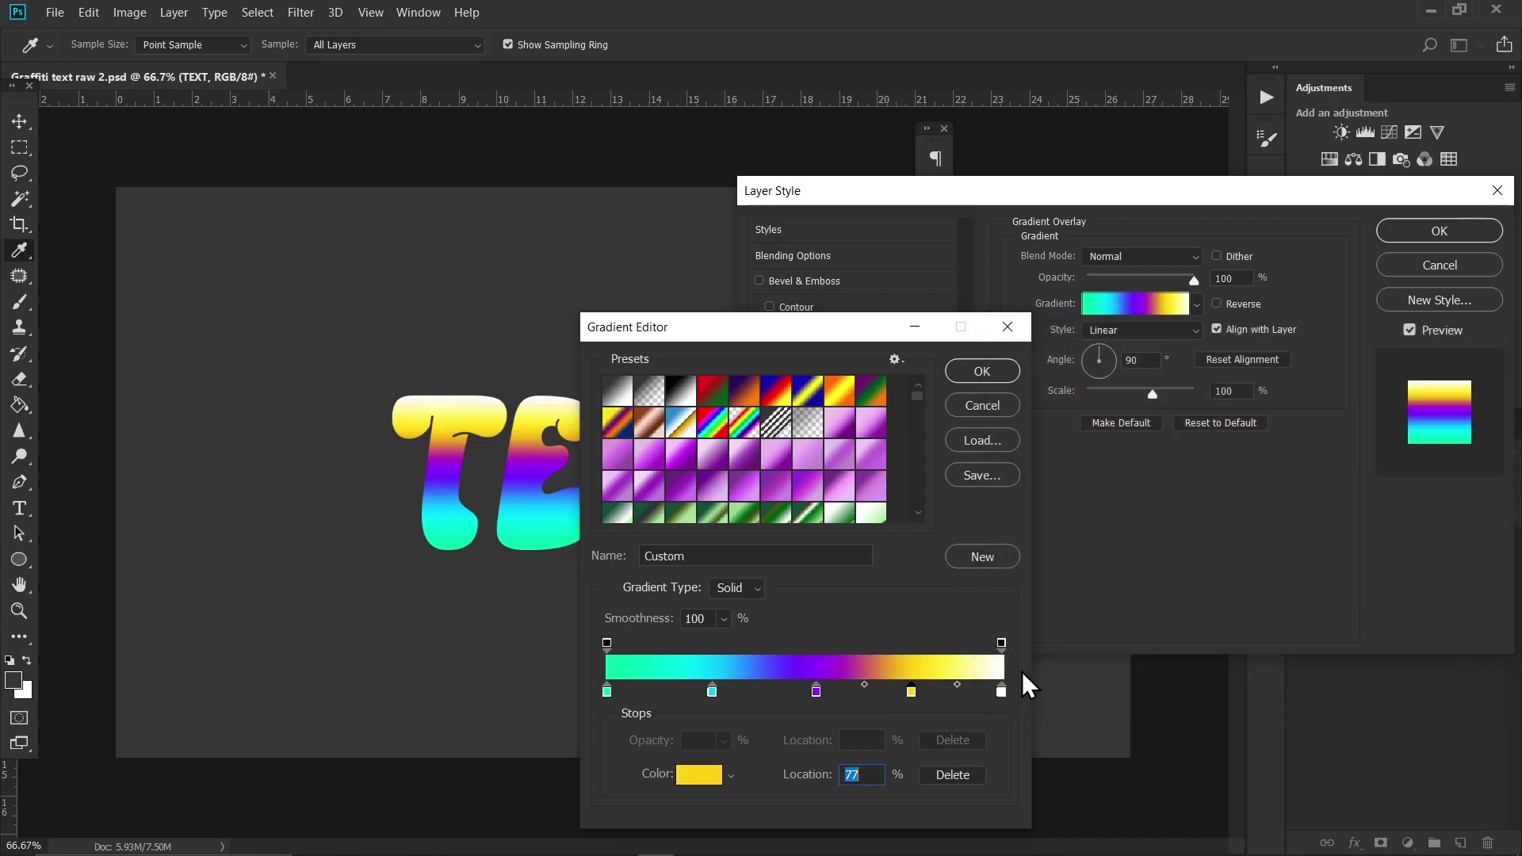
double_click(1002, 692)
drag(1260, 619, 1268, 645)
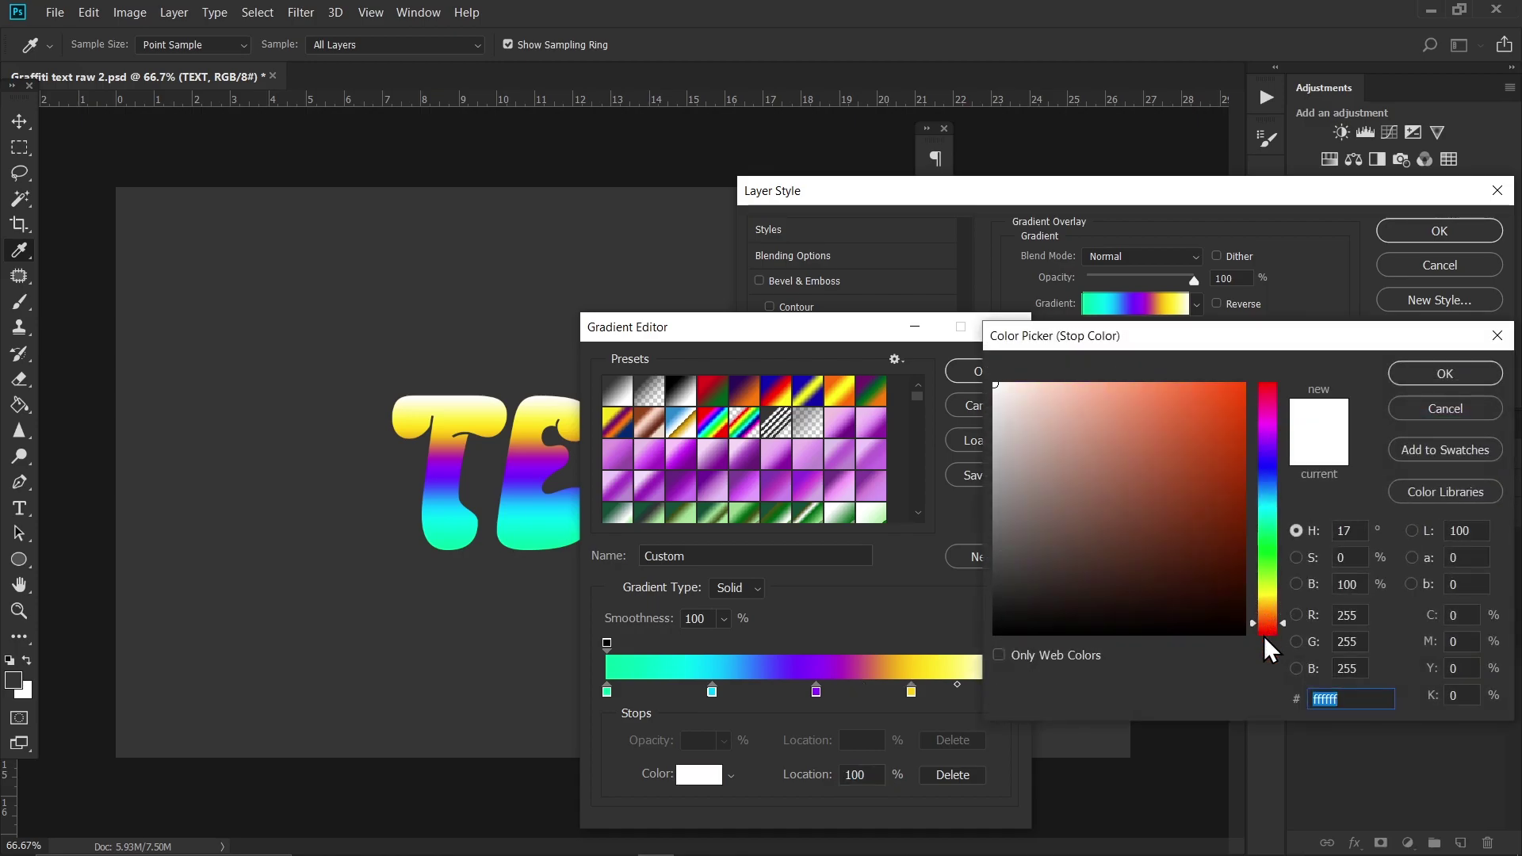
click(1230, 385)
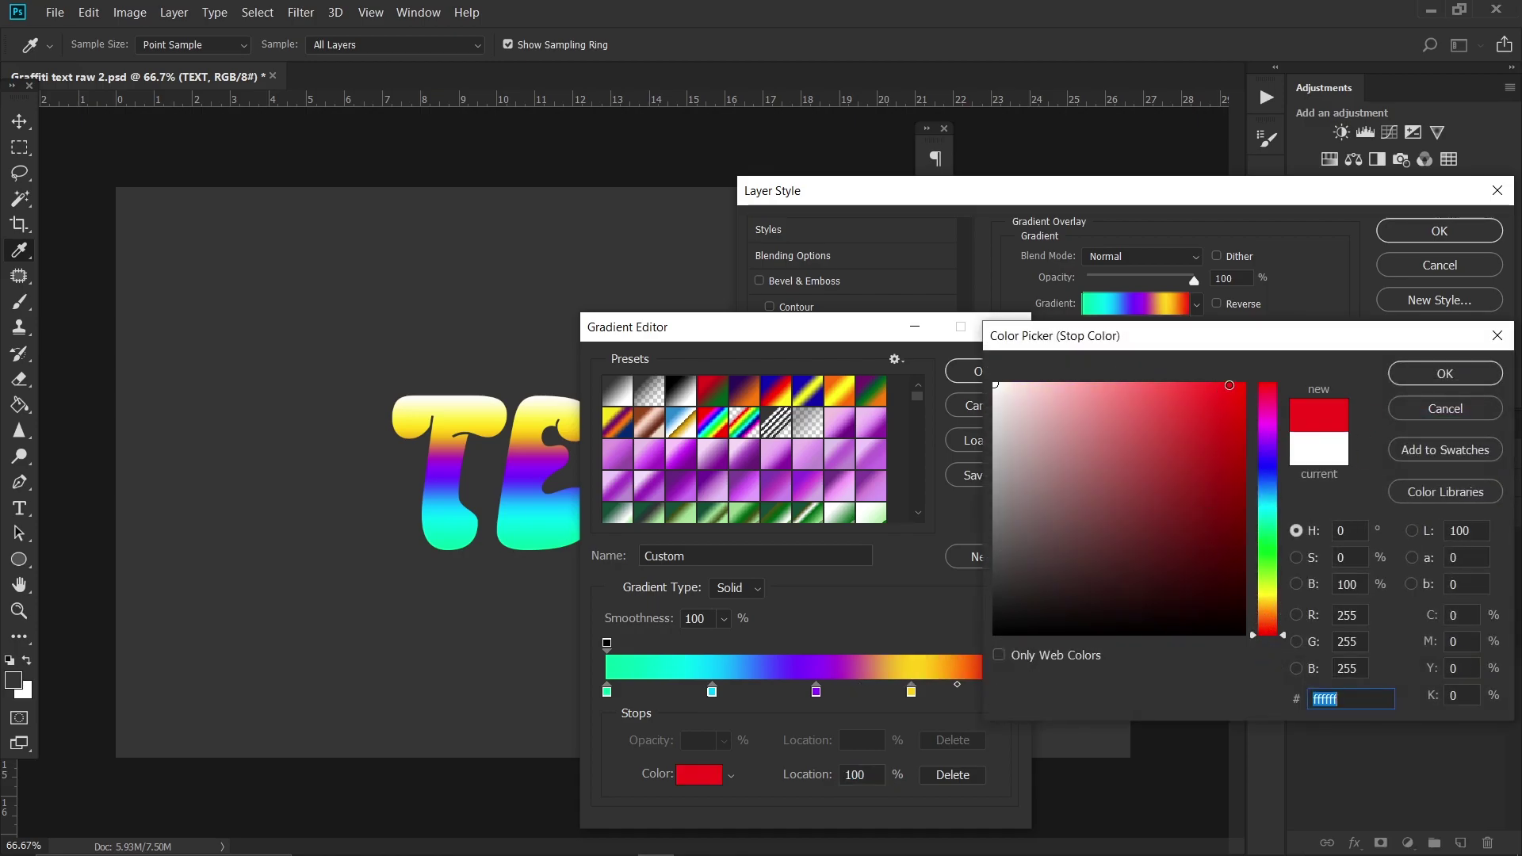
click(1444, 373)
Step: Accept the rainbow gradient, set its scale to 107% and shift it down to widen the red band
click(983, 372)
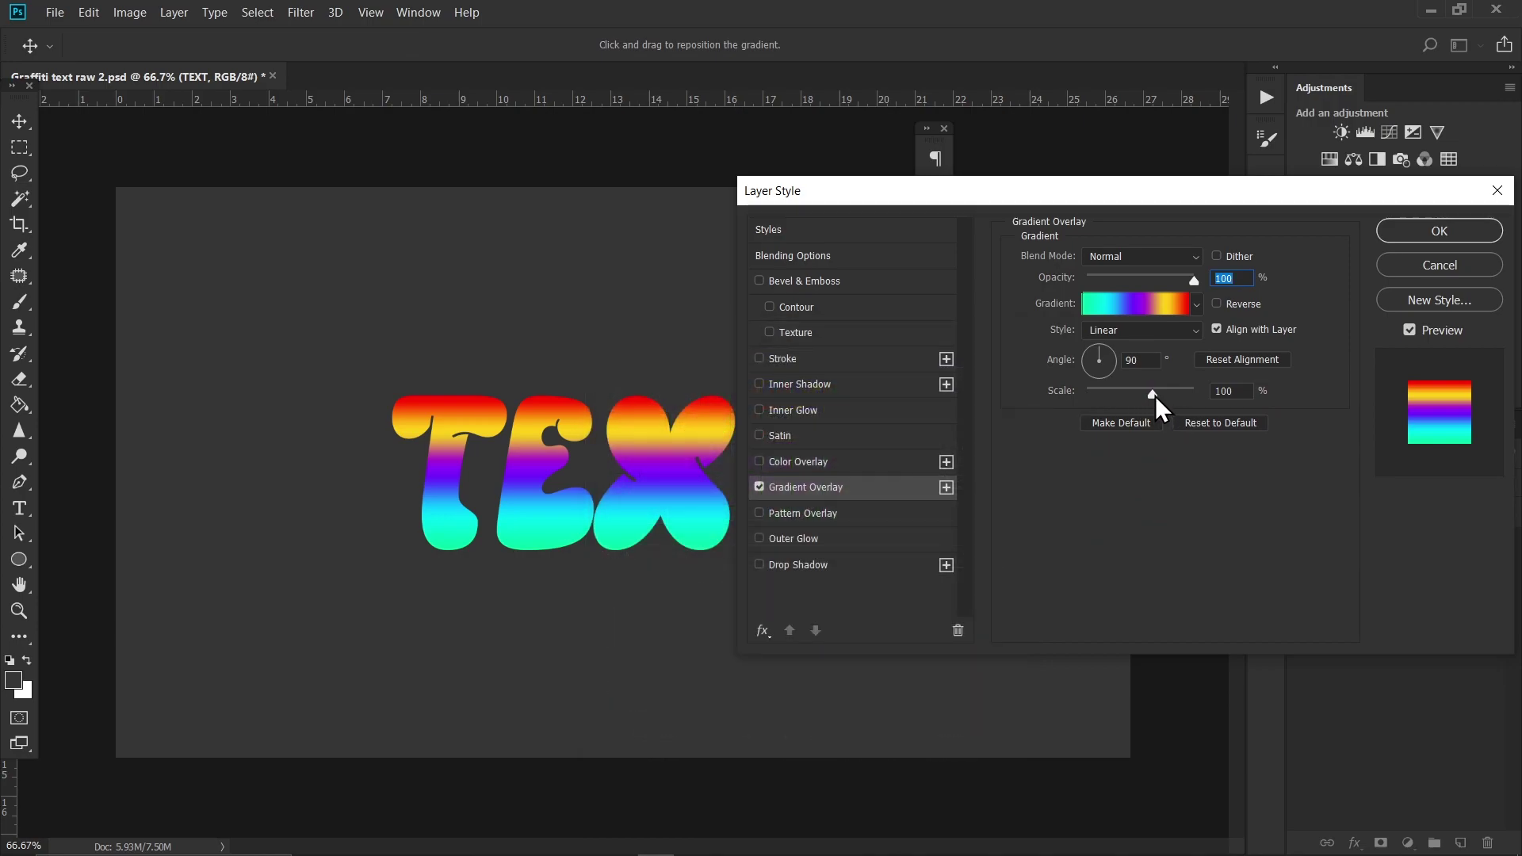
drag(1154, 397, 1160, 397)
drag(711, 459, 715, 474)
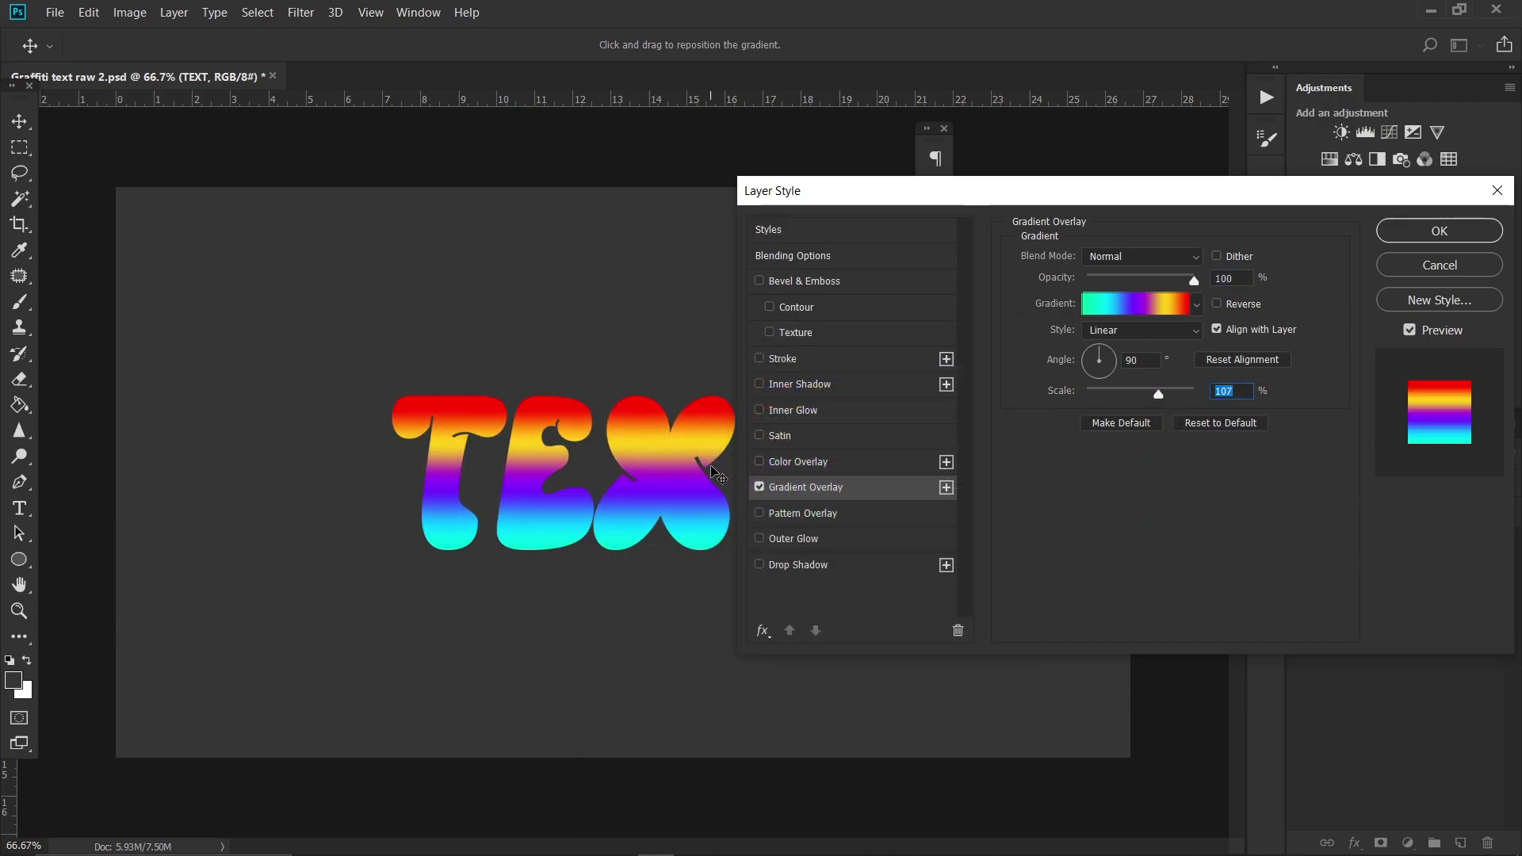
click(844, 361)
Step: Make the letters' stroke white at 4 px and enable a drop shadow
click(1074, 408)
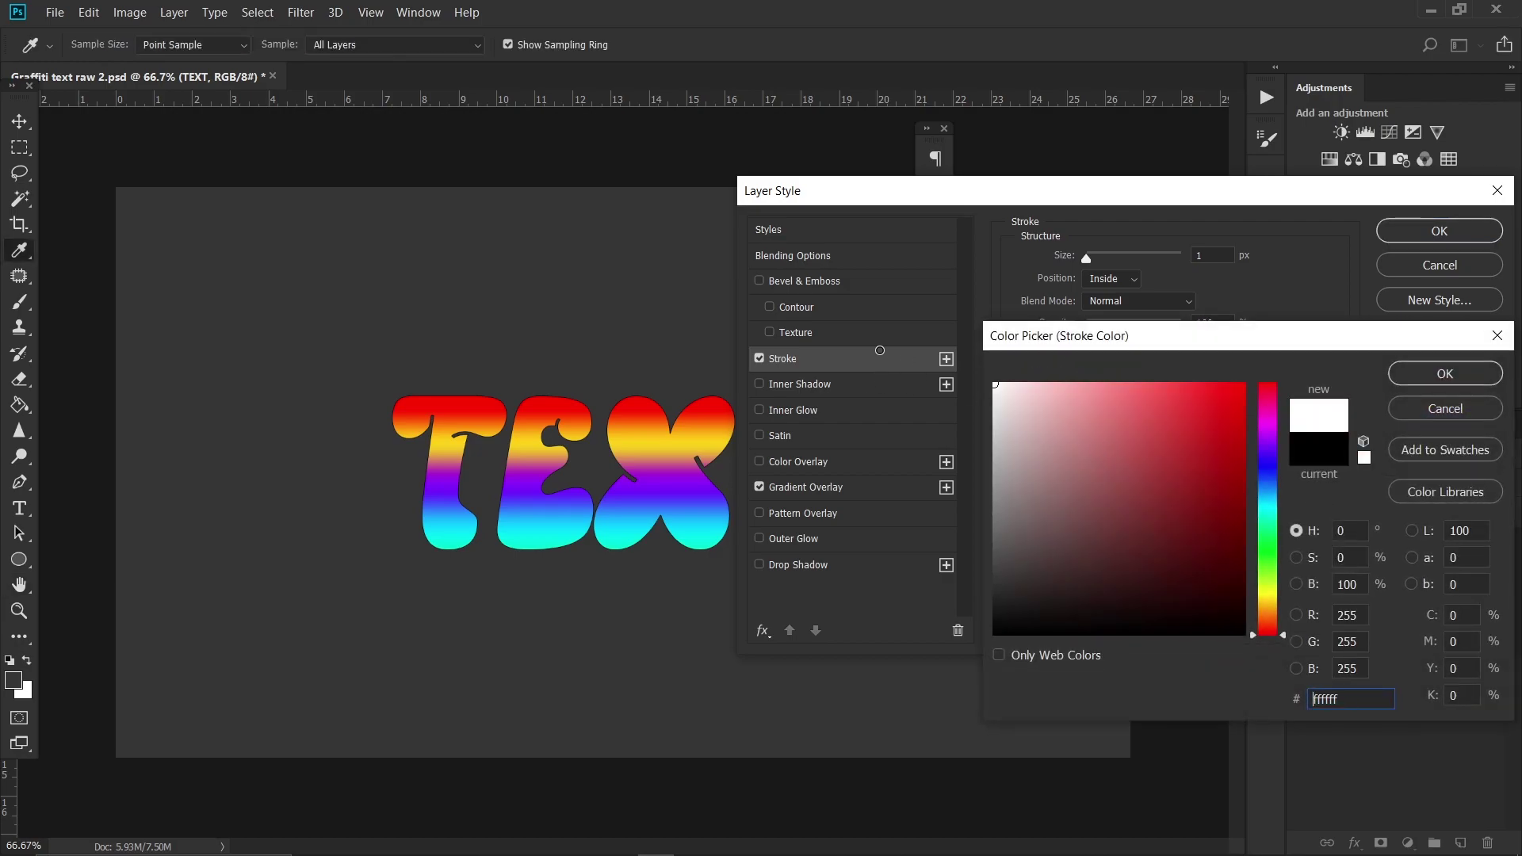
click(1445, 374)
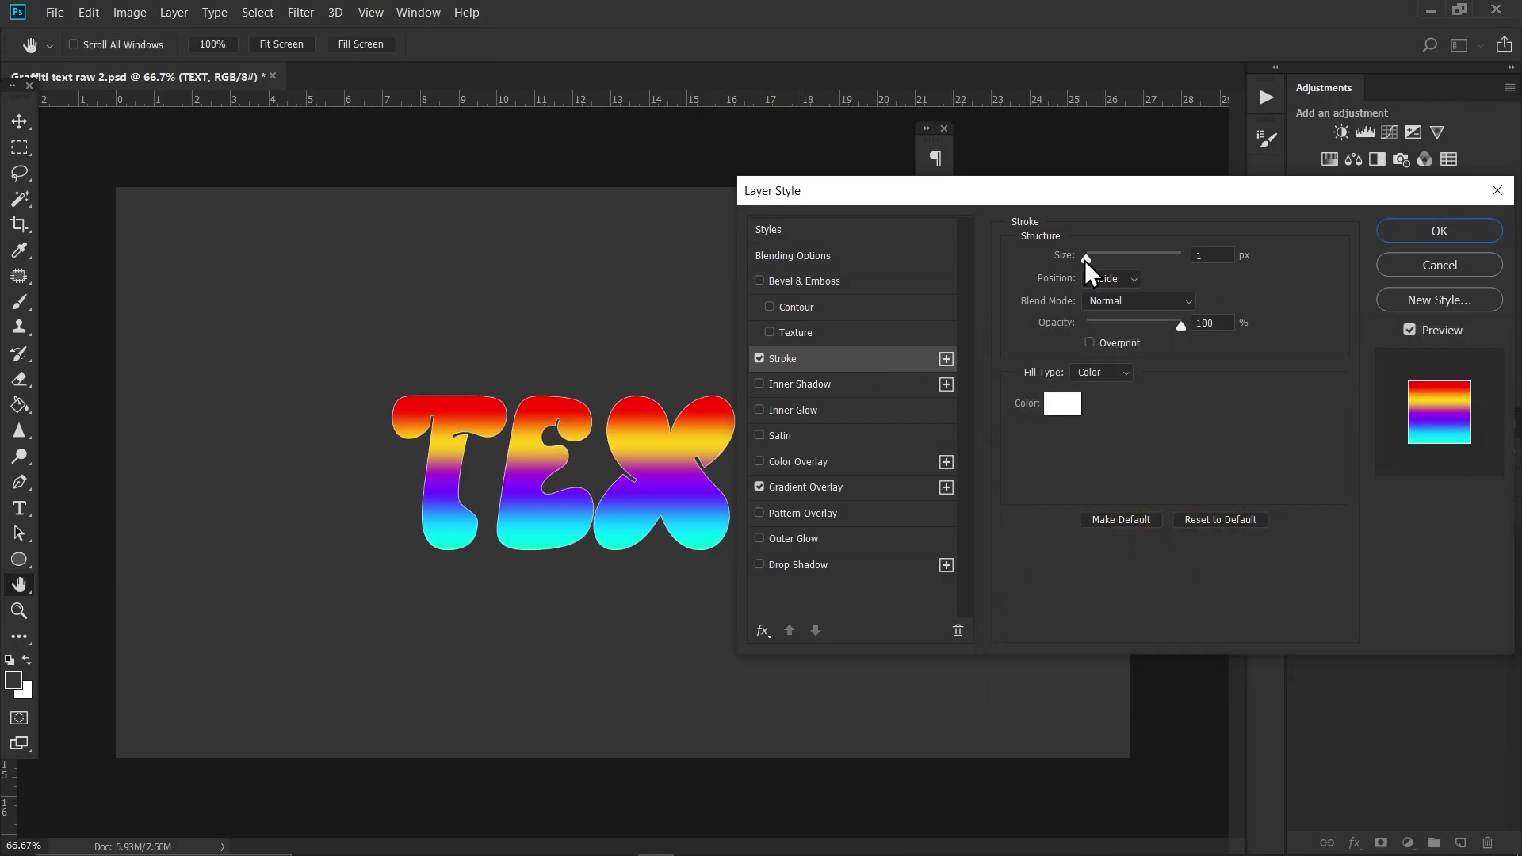
drag(1085, 259, 1093, 260)
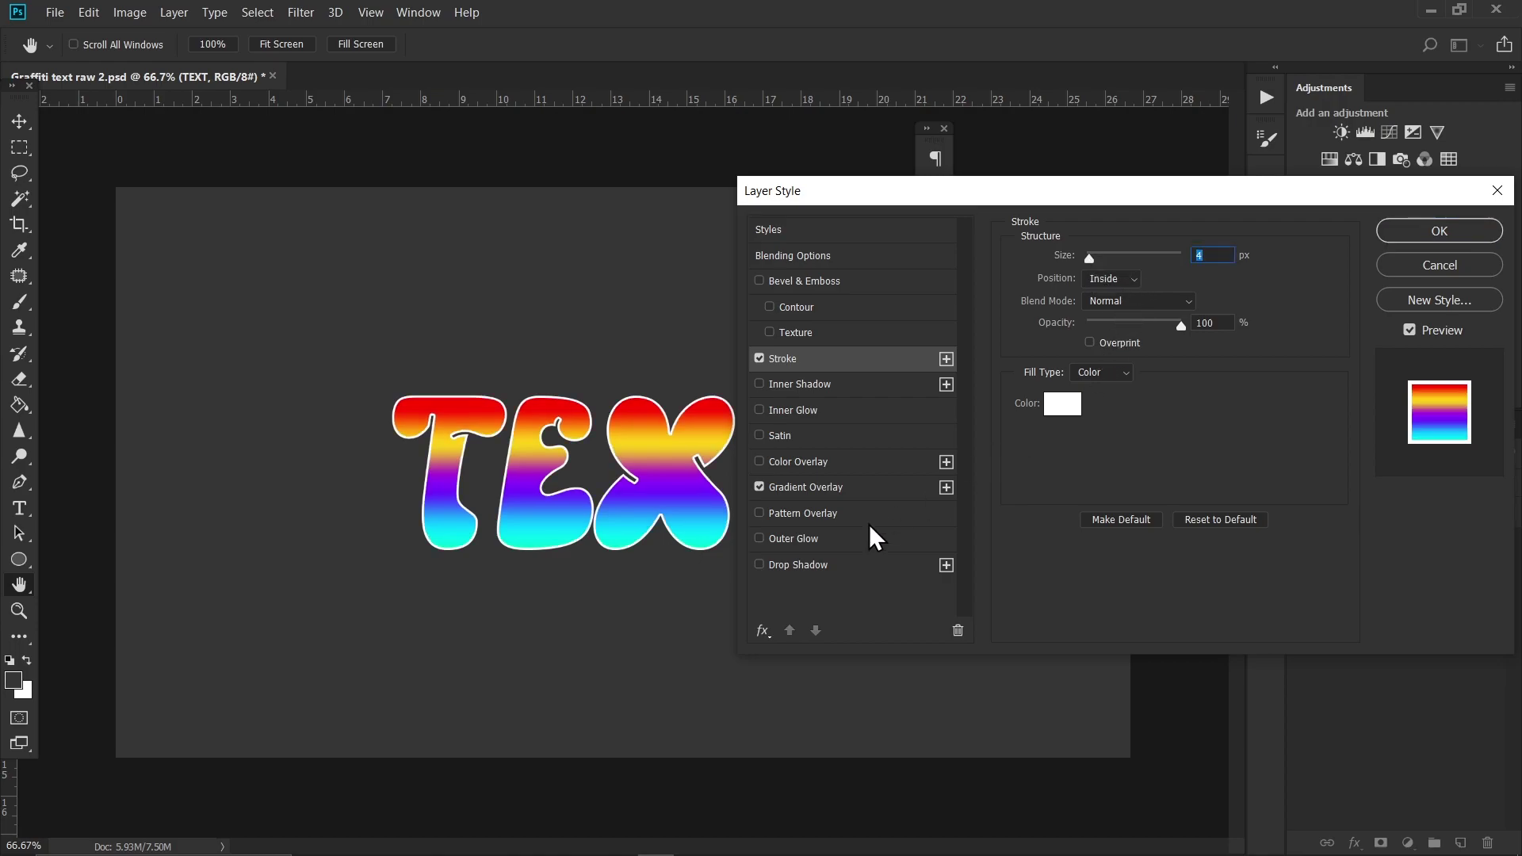
click(823, 575)
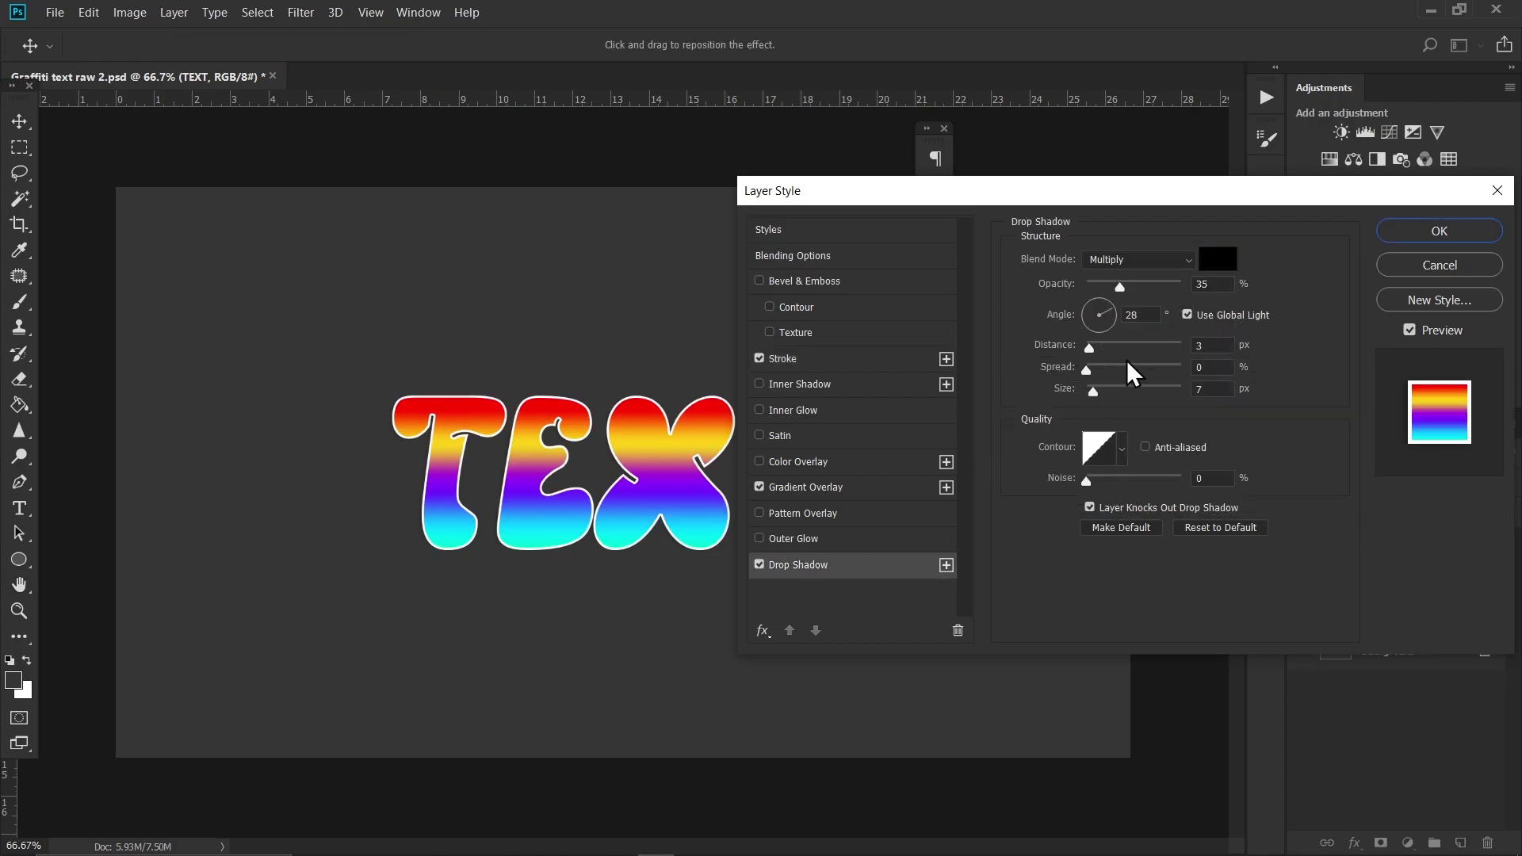
Step: Set the drop shadow to Normal blend, 100% spread, 30° angle and 16 px size, then add another
click(1159, 263)
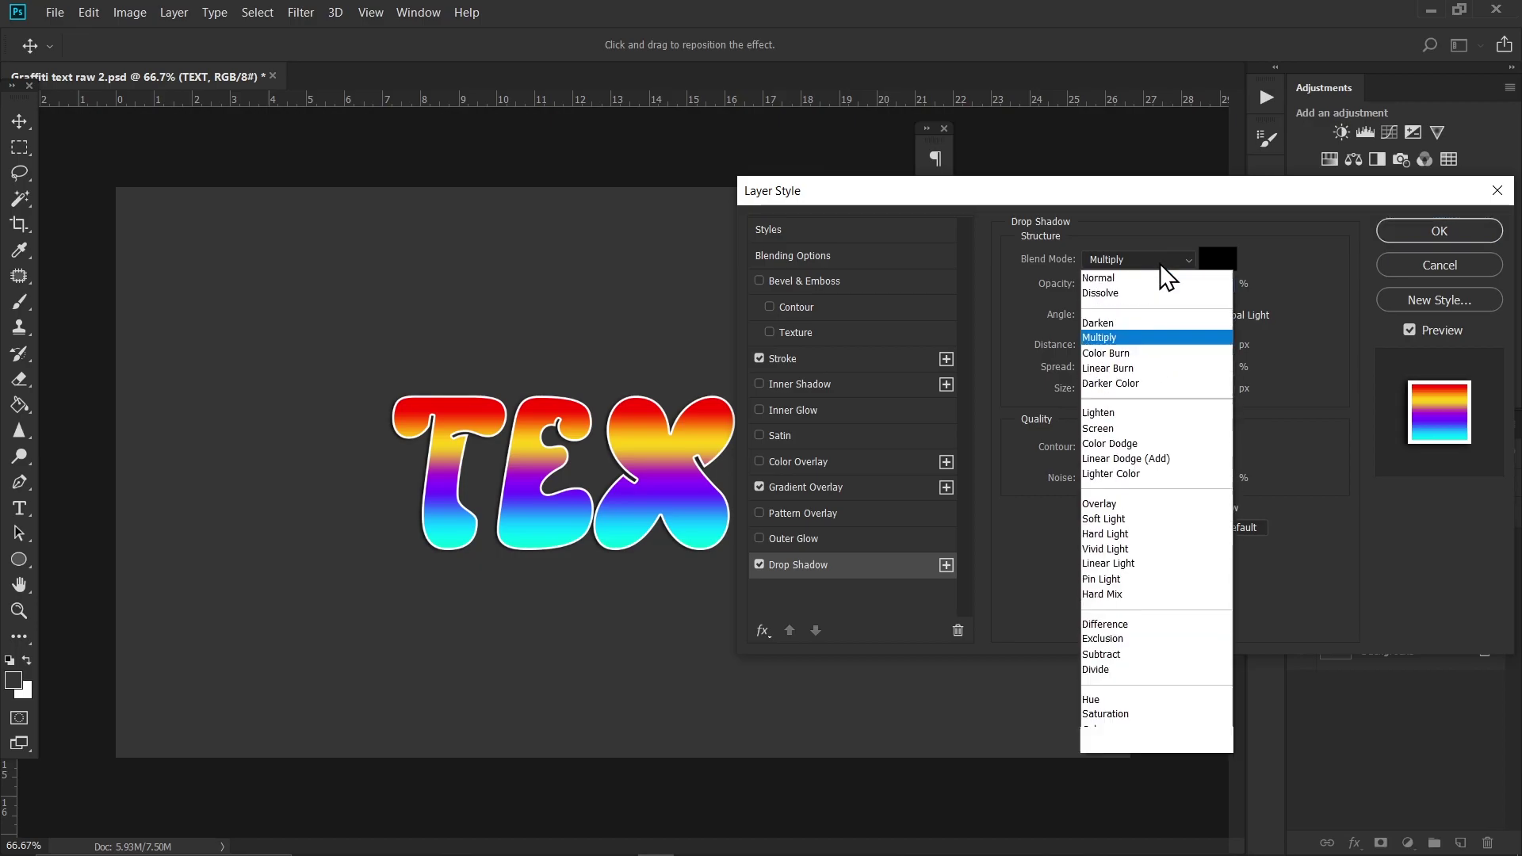
click(1159, 278)
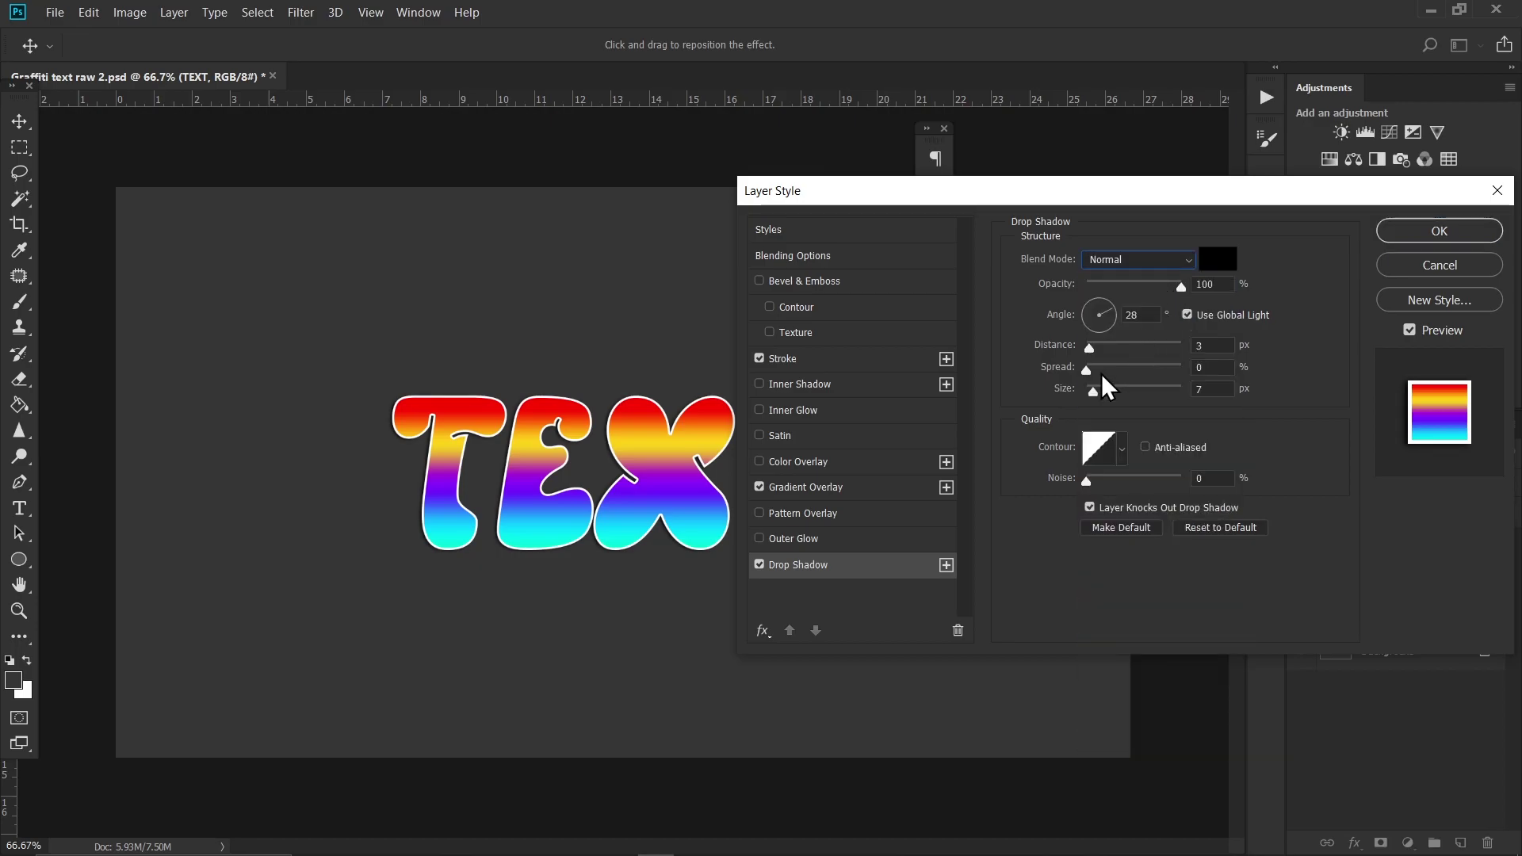
drag(1087, 371, 1186, 359)
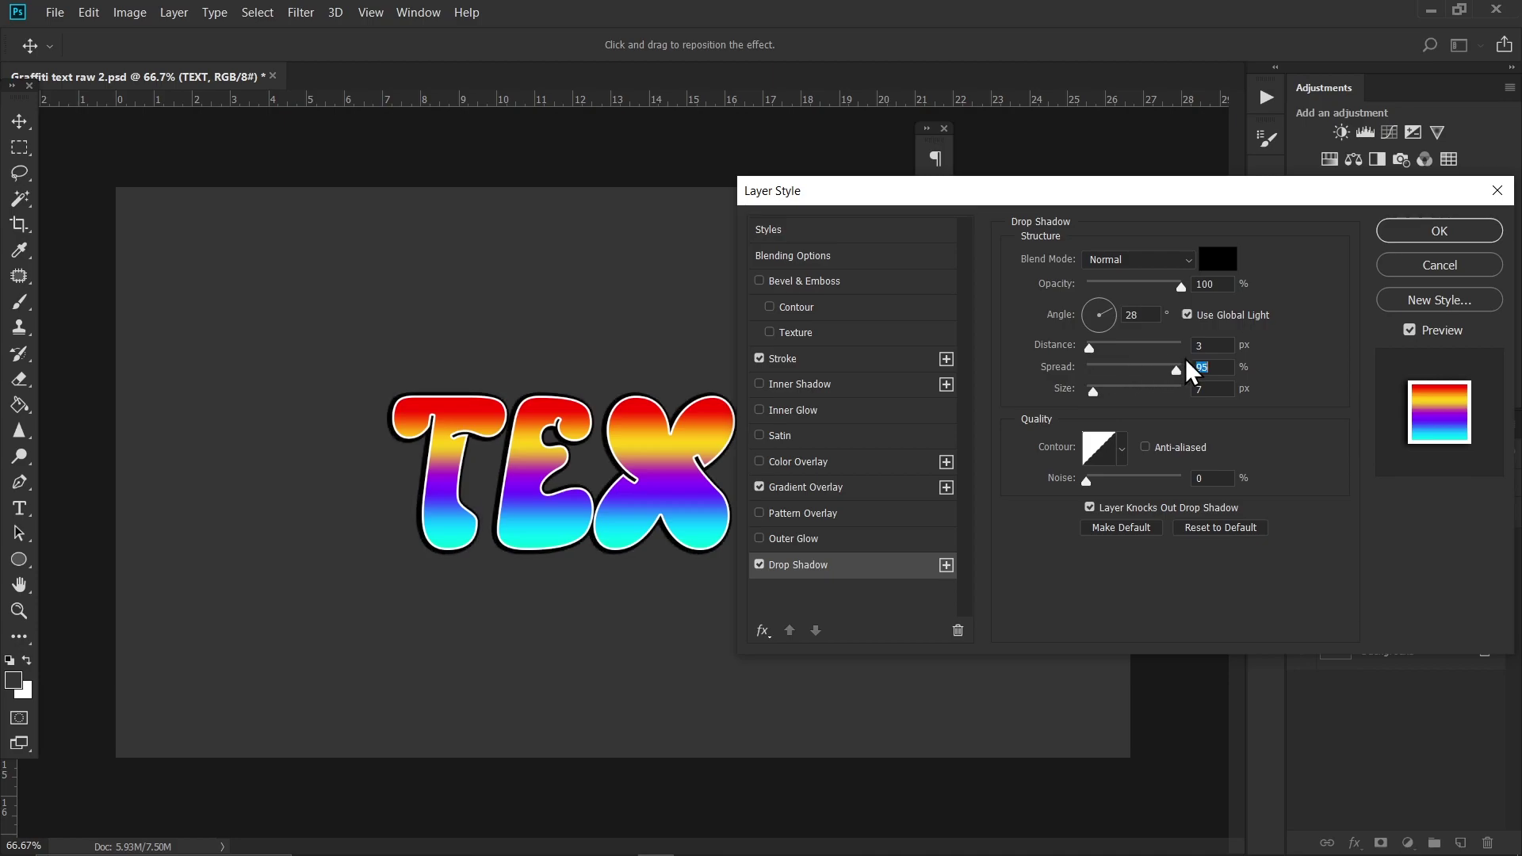
double_click(1132, 314)
click(1093, 391)
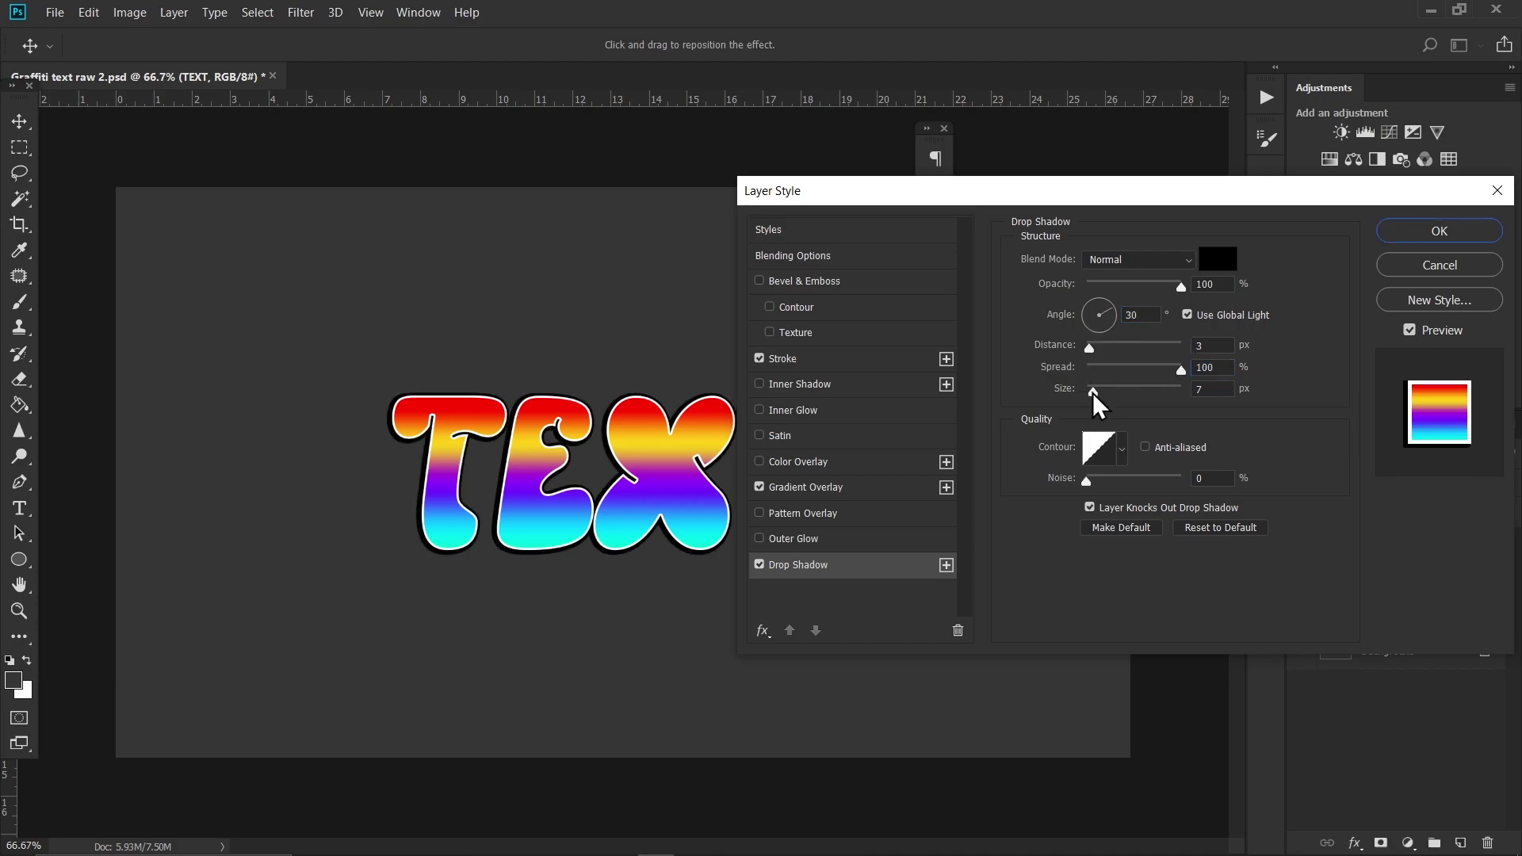
drag(1094, 392, 1101, 392)
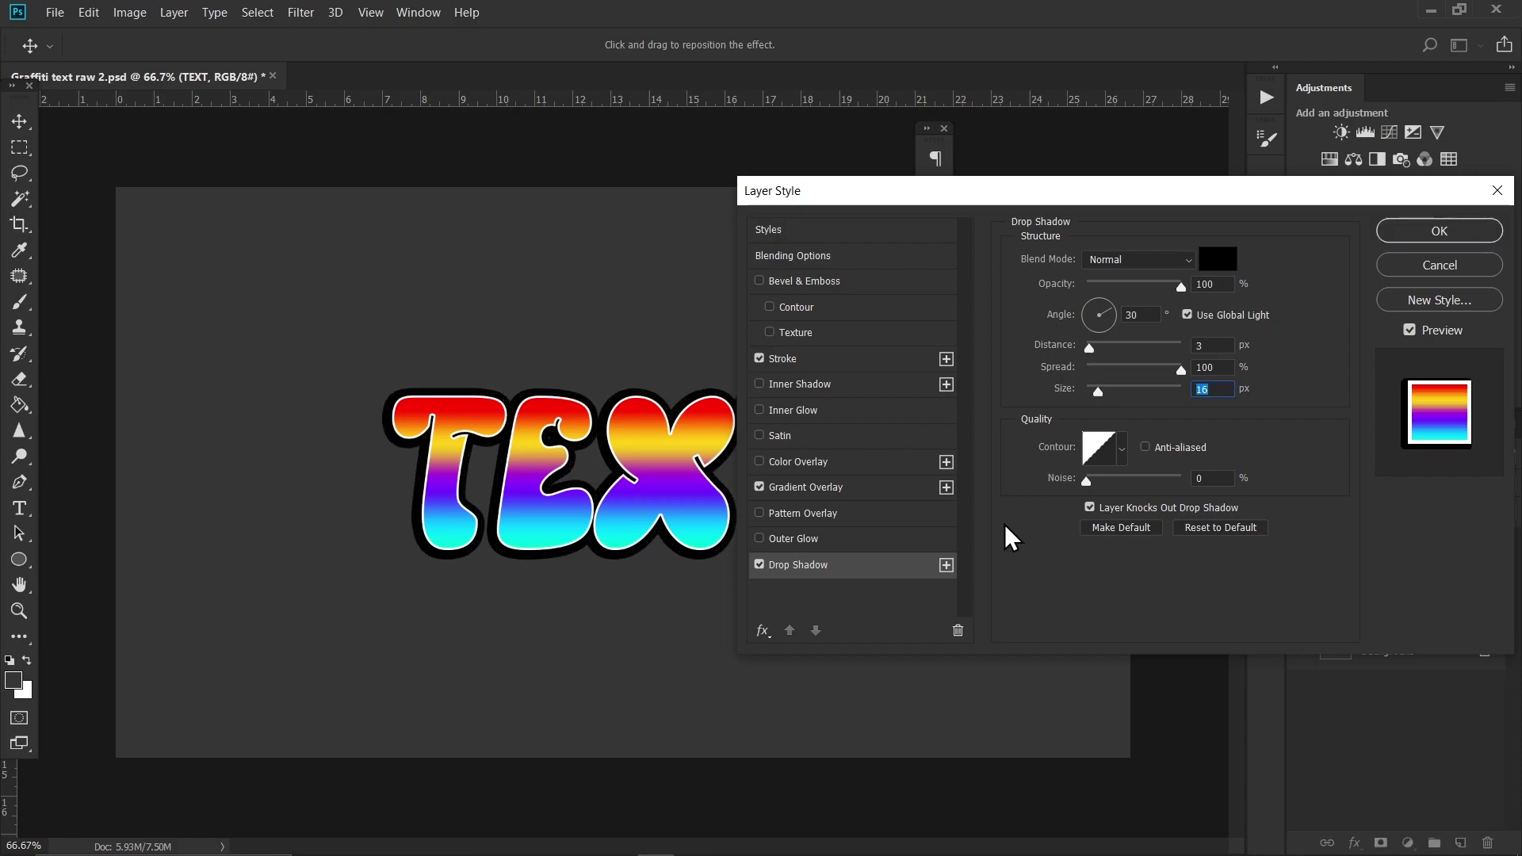
click(946, 564)
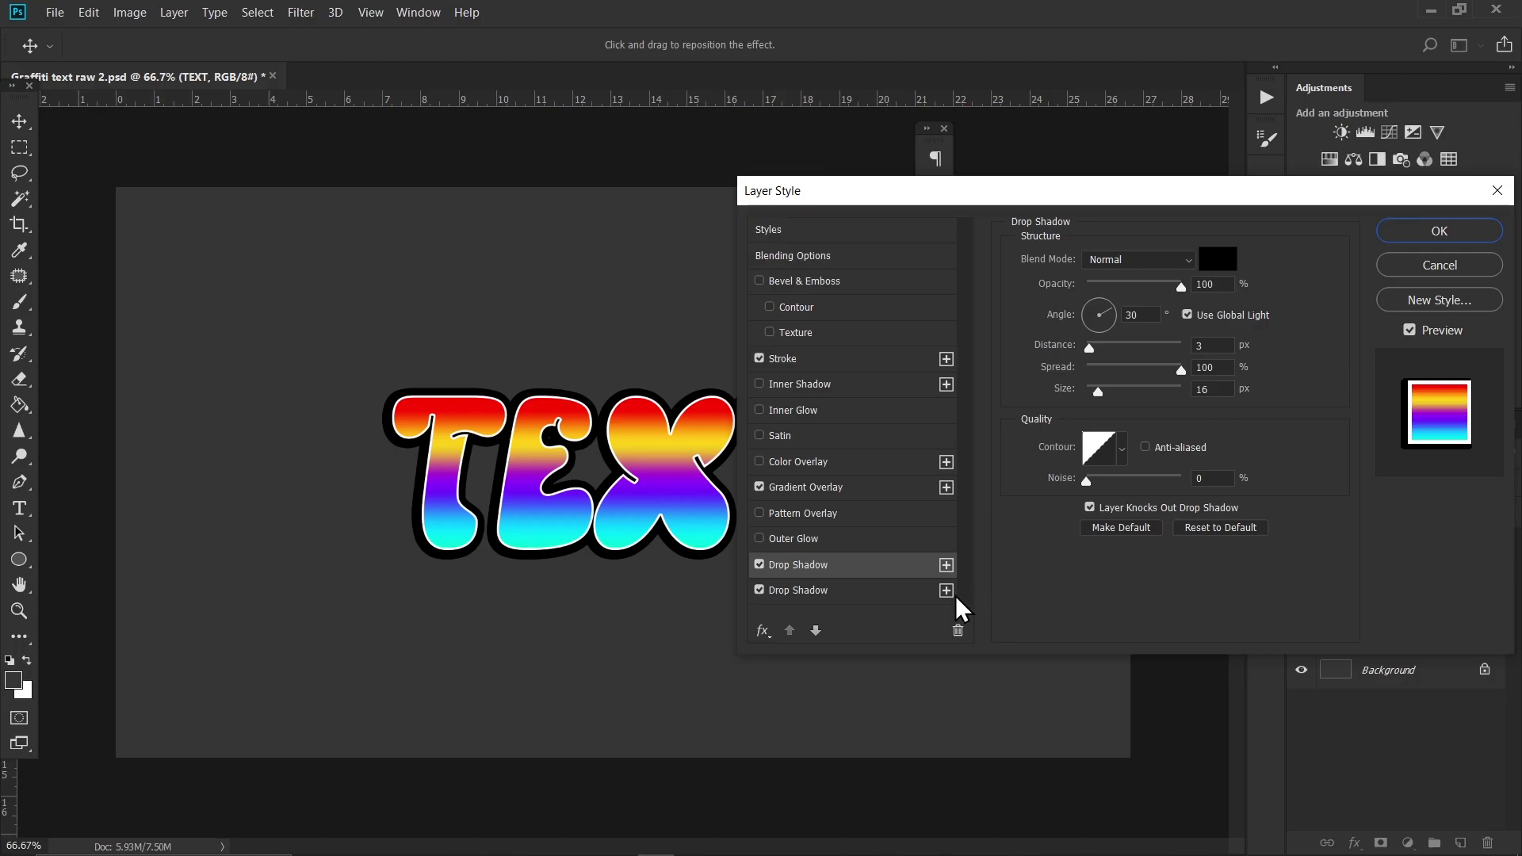
Step: Make the second drop shadow white (#ffffff) with a 21 px size, then enable Inner Shadow
click(893, 597)
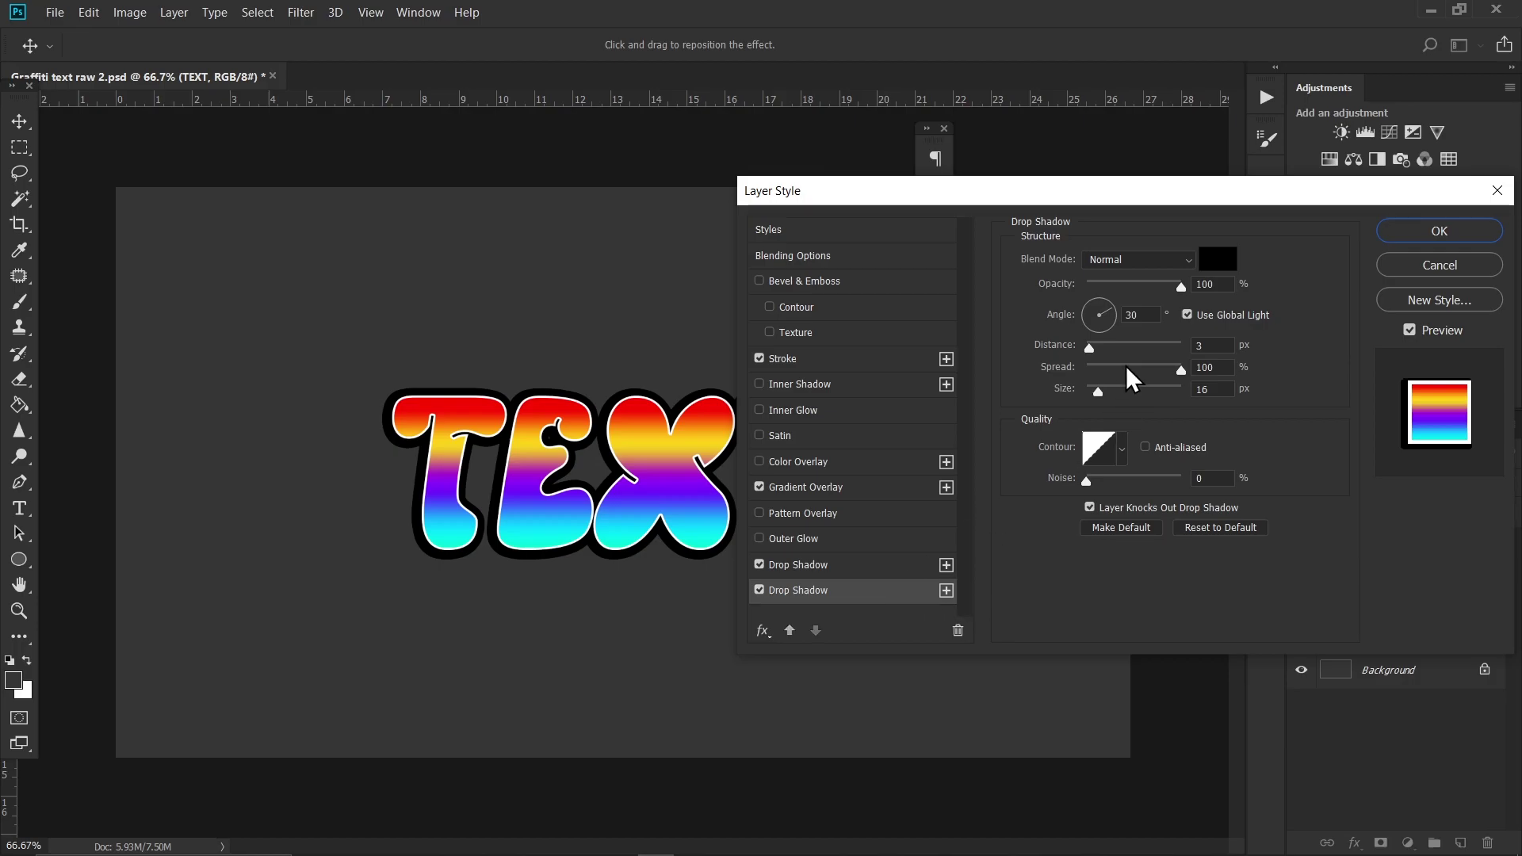
drag(1101, 394, 1104, 394)
click(1213, 262)
text(ffffff)
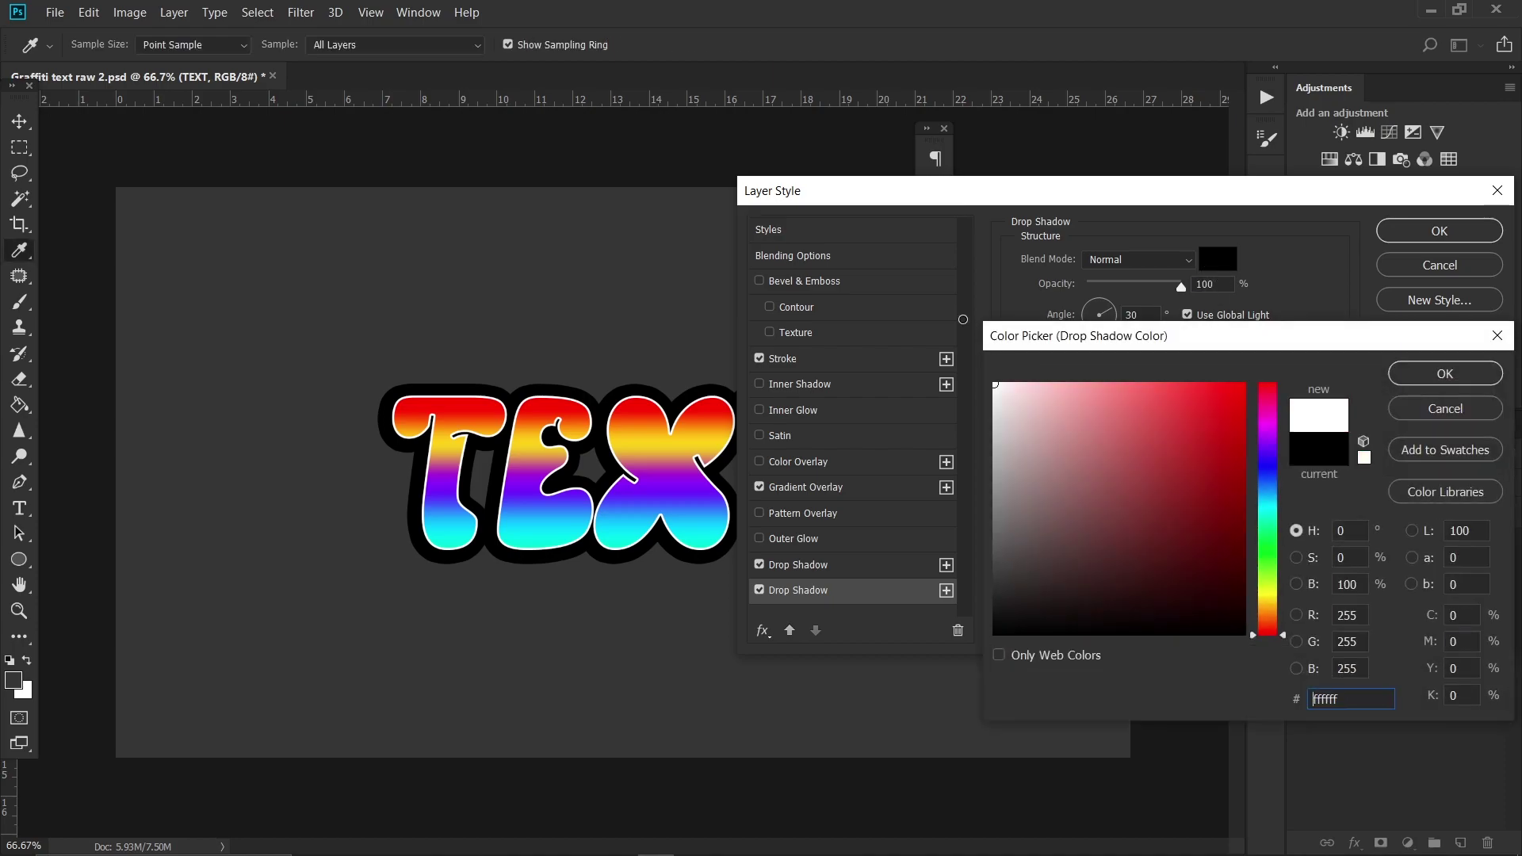
click(1445, 373)
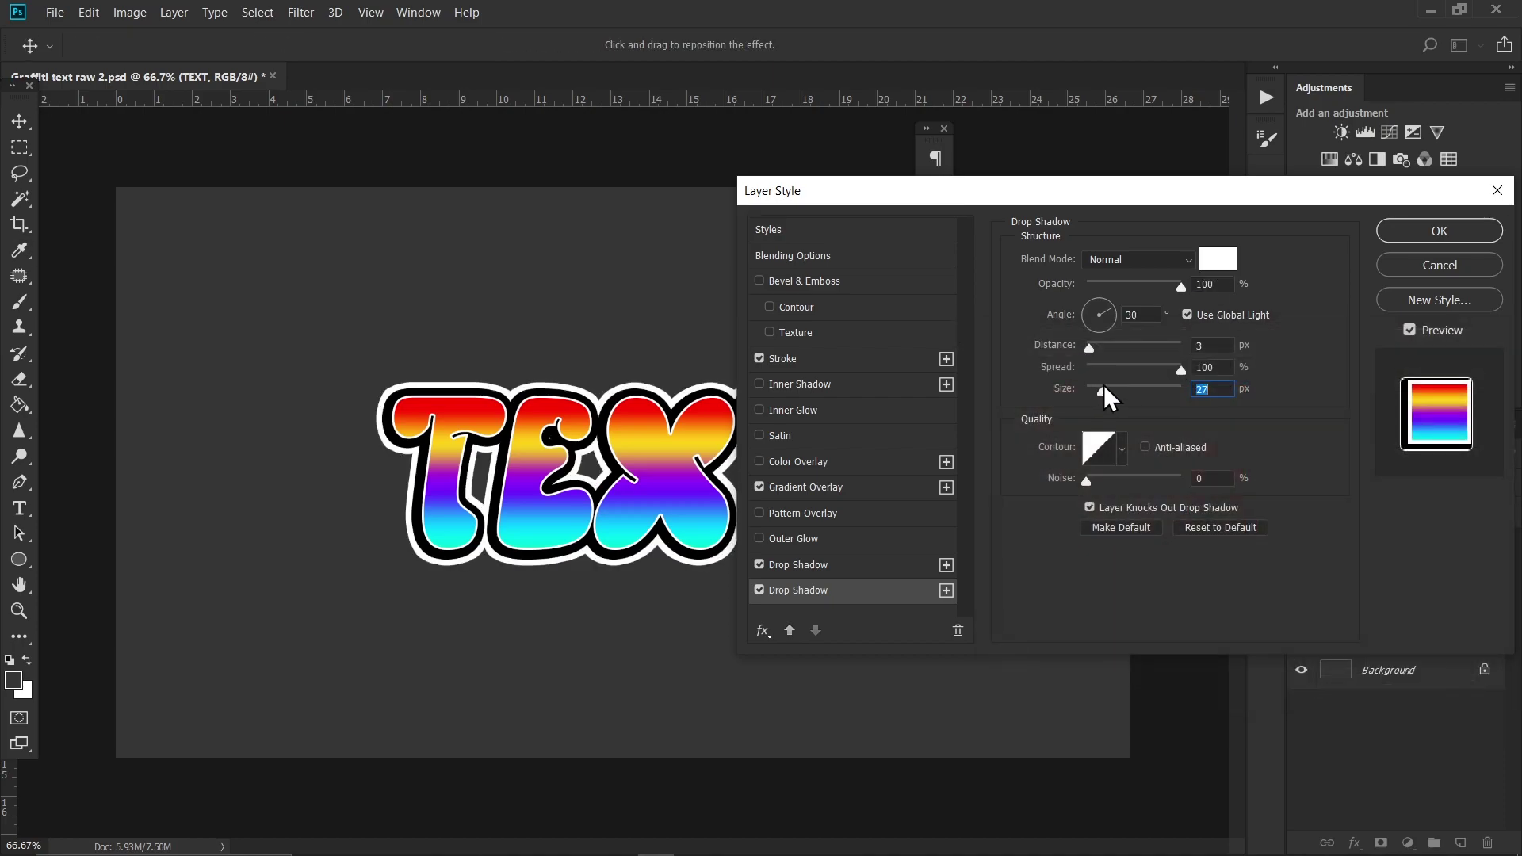
drag(1105, 391, 1103, 391)
drag(1020, 198, 1096, 192)
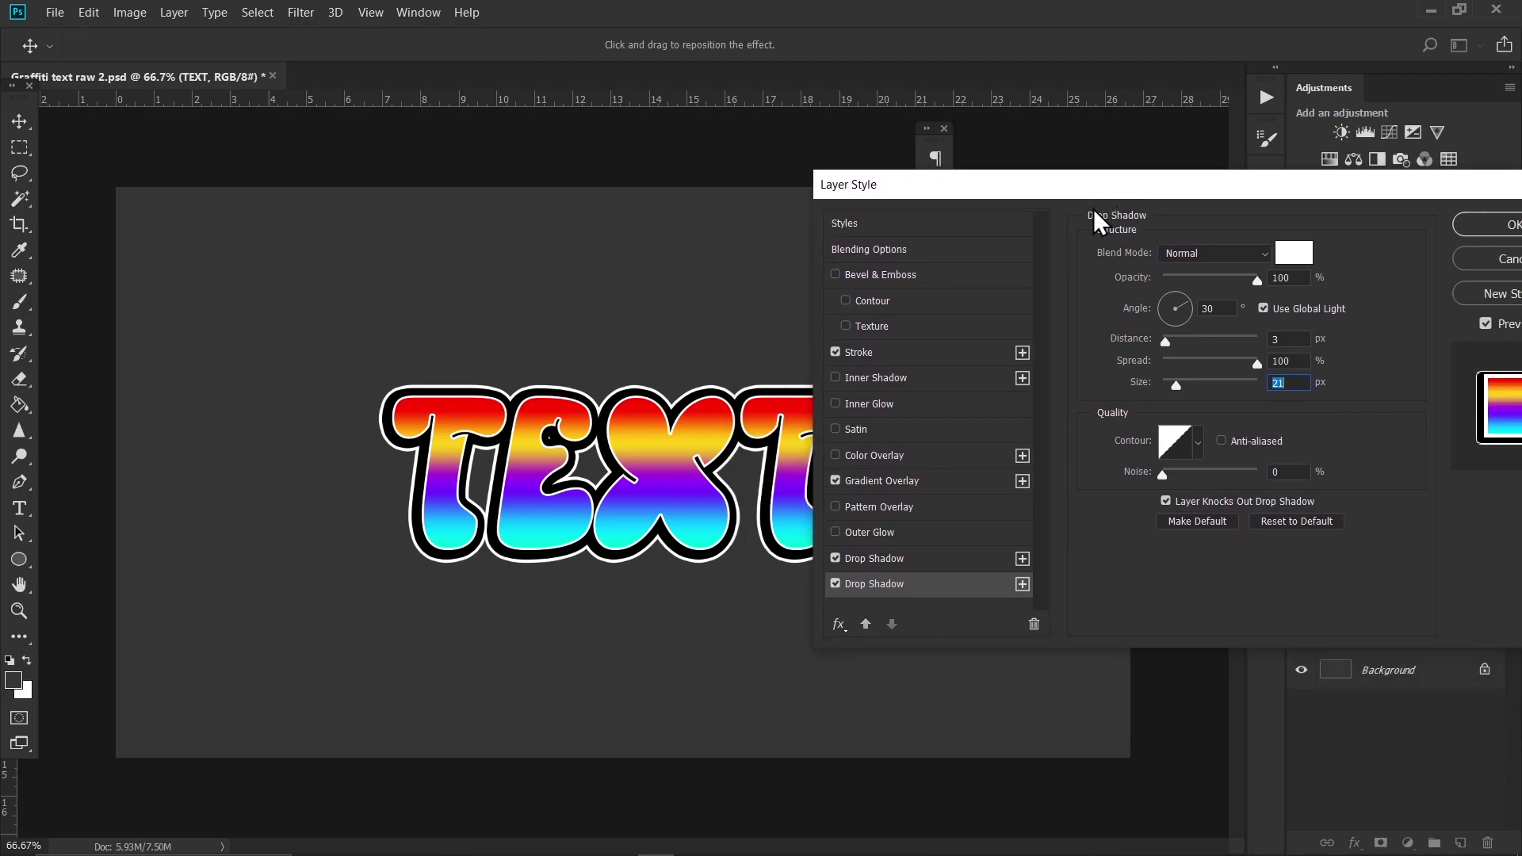
click(876, 378)
Step: Set the inner shadow to #ffffff, Normal blend, 100% opacity and about 12 px distance
click(1294, 253)
text(ffffff)
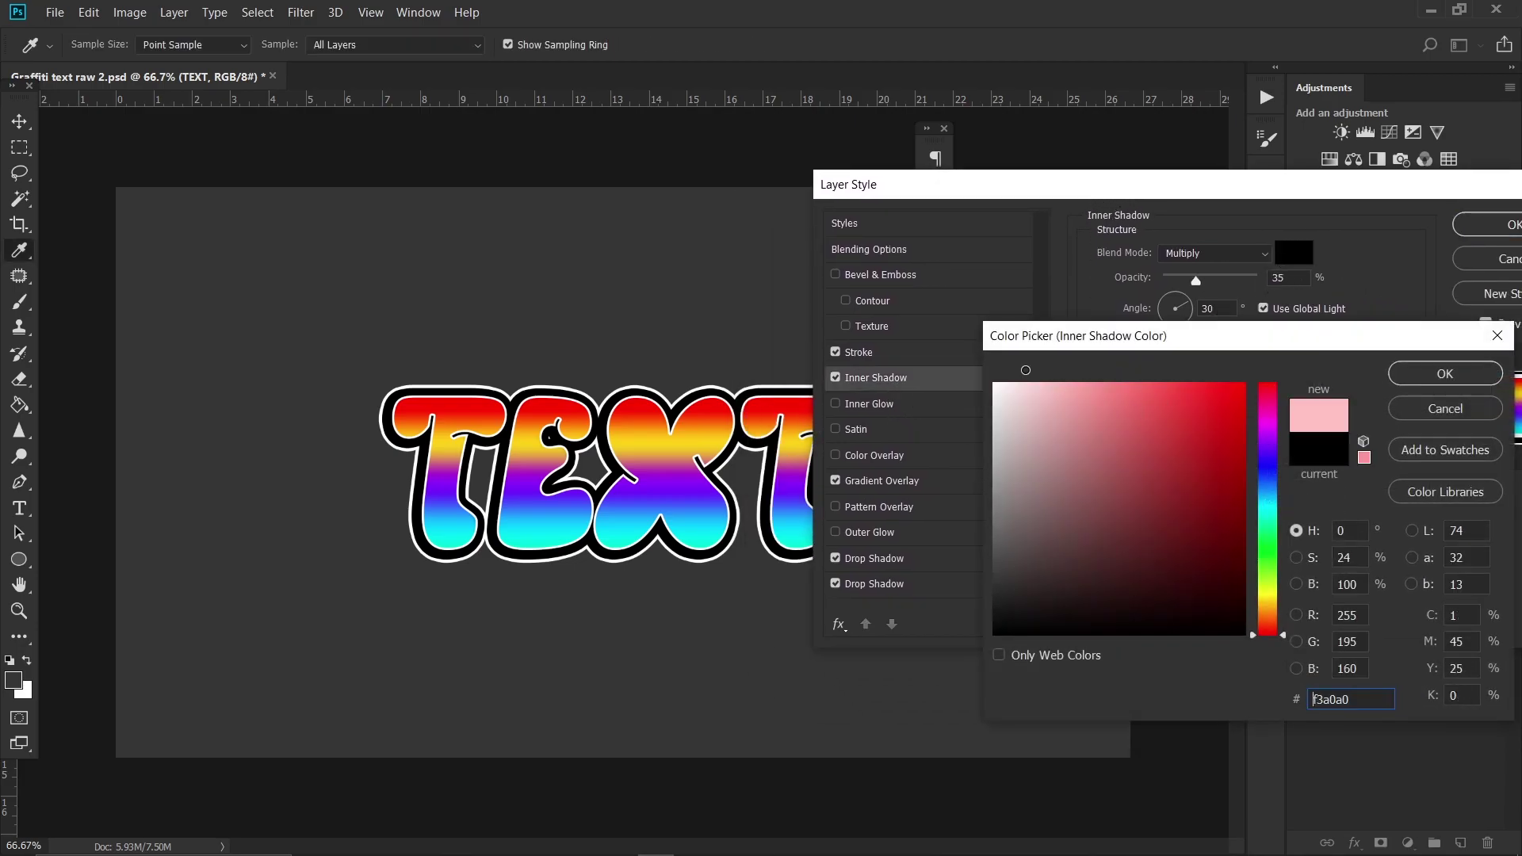
click(1461, 371)
click(1216, 253)
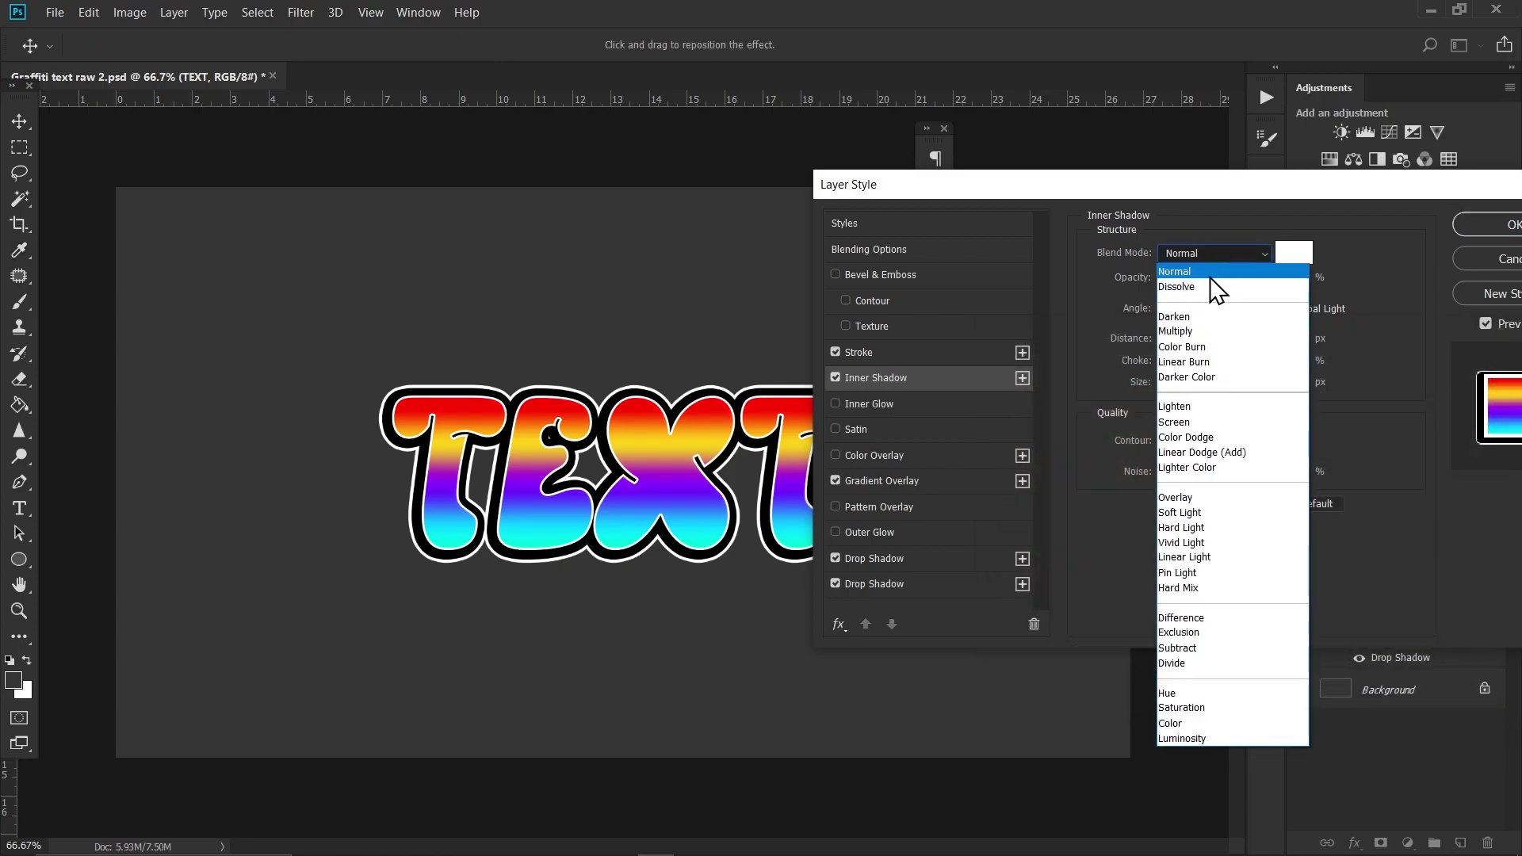
click(1210, 278)
drag(1197, 282, 1260, 283)
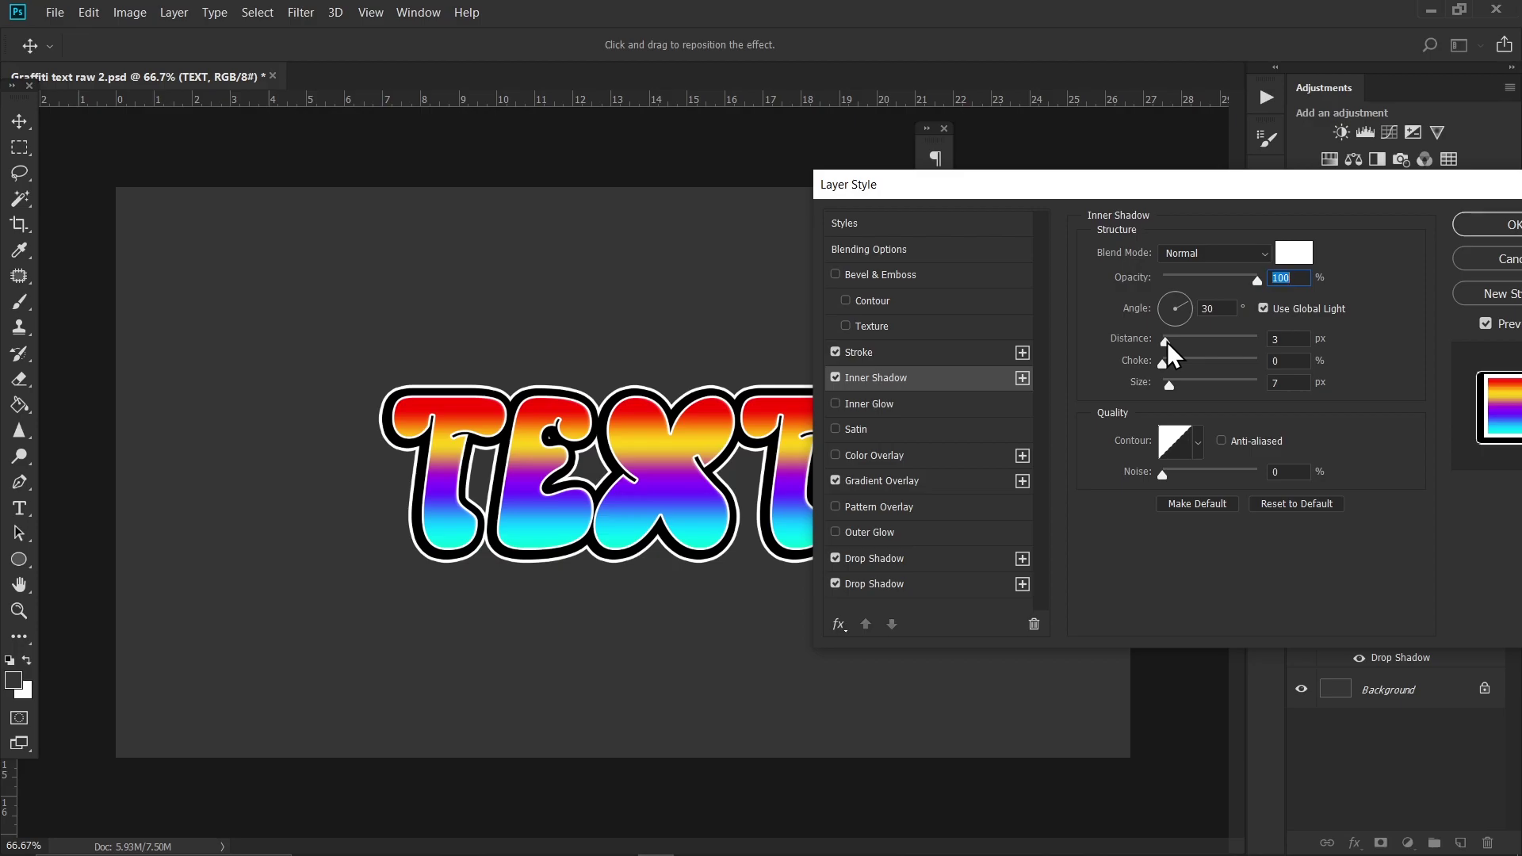
drag(1167, 341, 1173, 339)
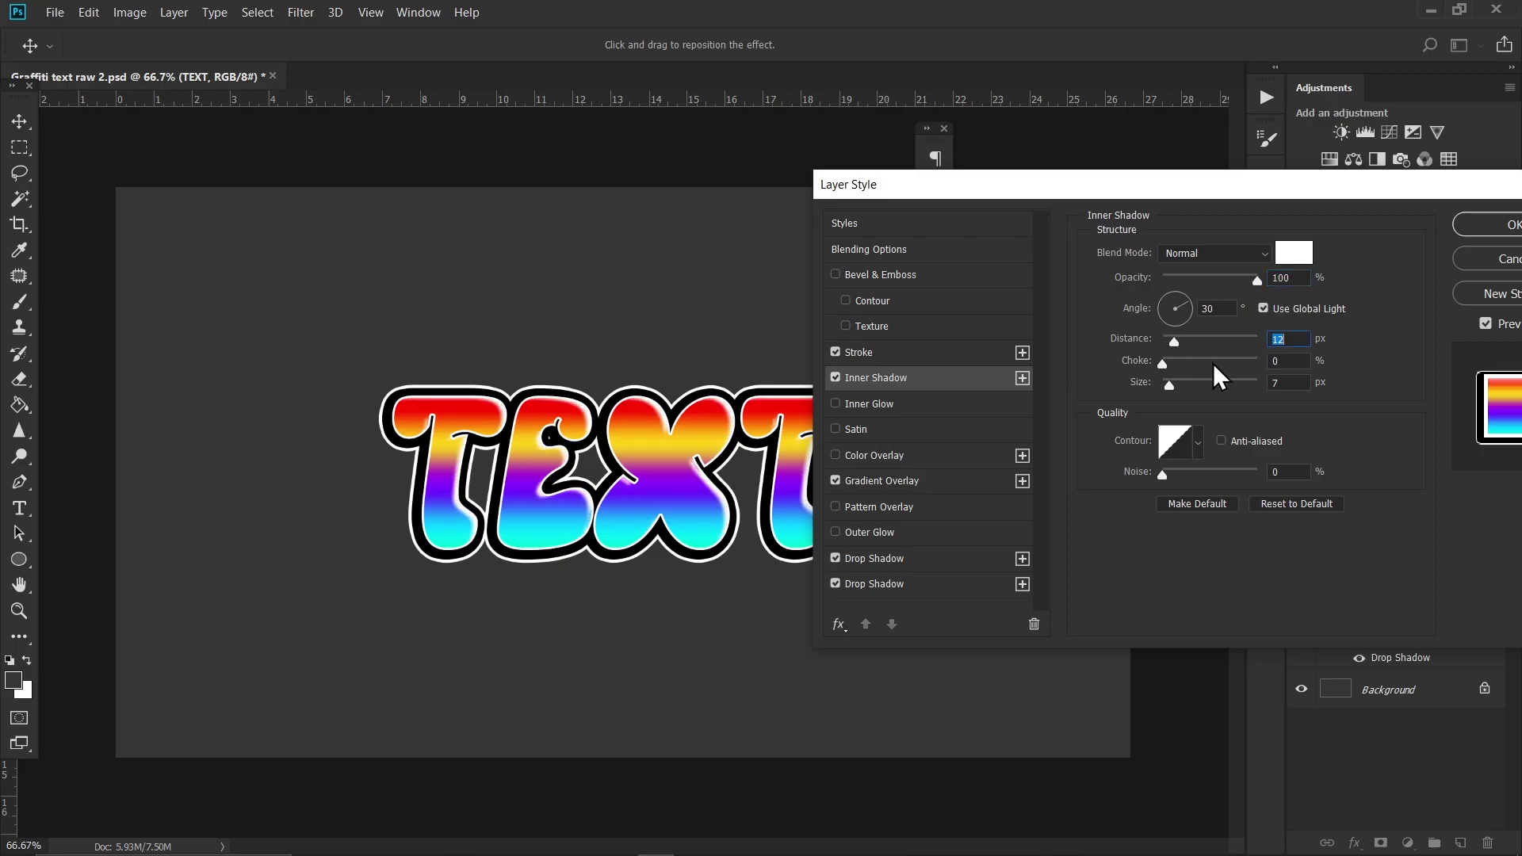
drag(1111, 189, 1134, 195)
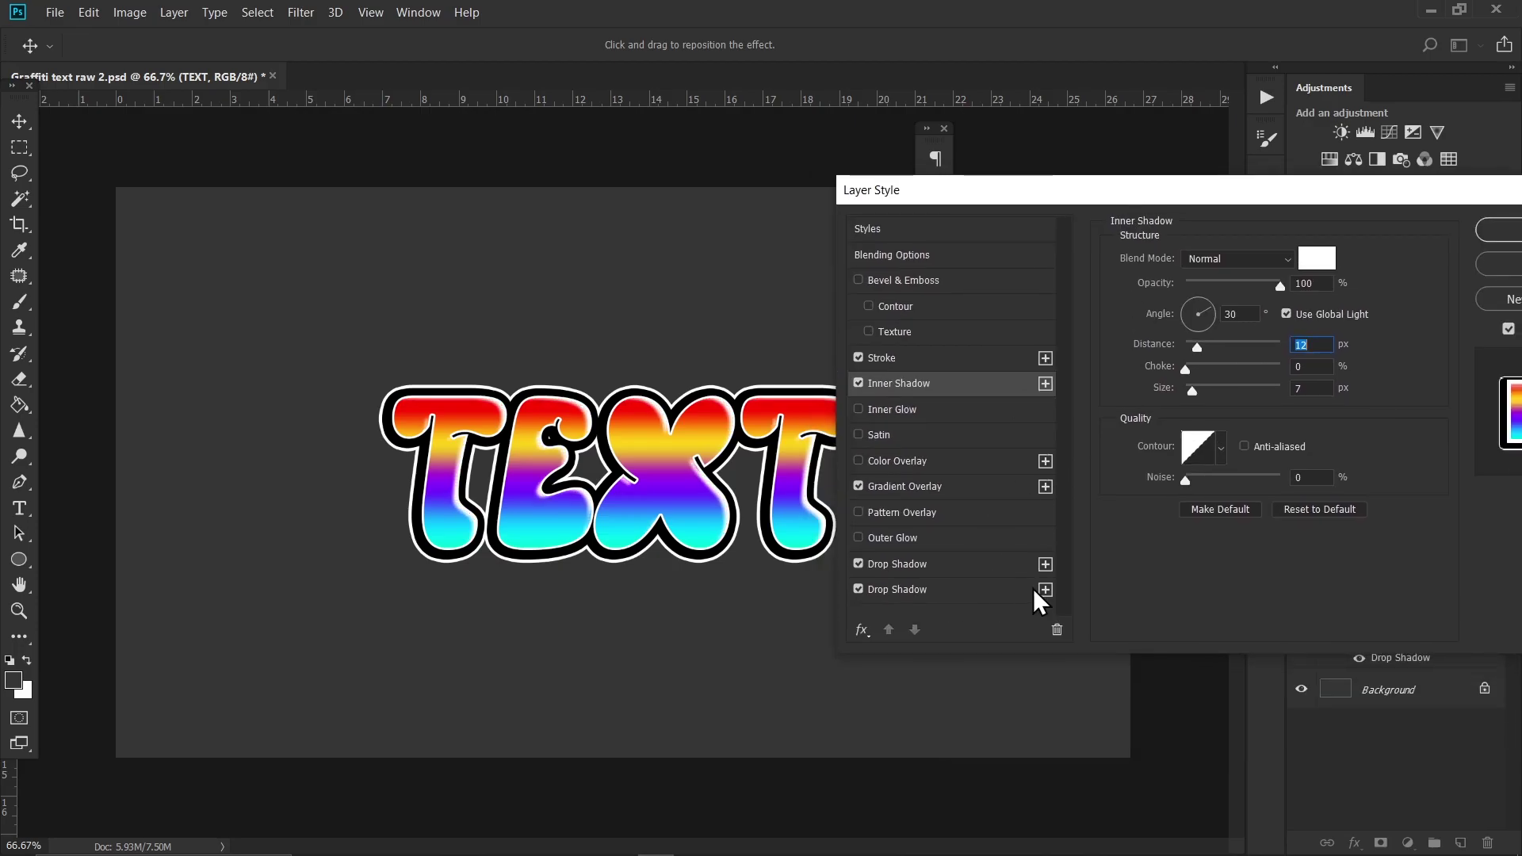
Step: Add a third drop shadow in dark navy with distance 11 and size 29, and apply the style
click(1045, 590)
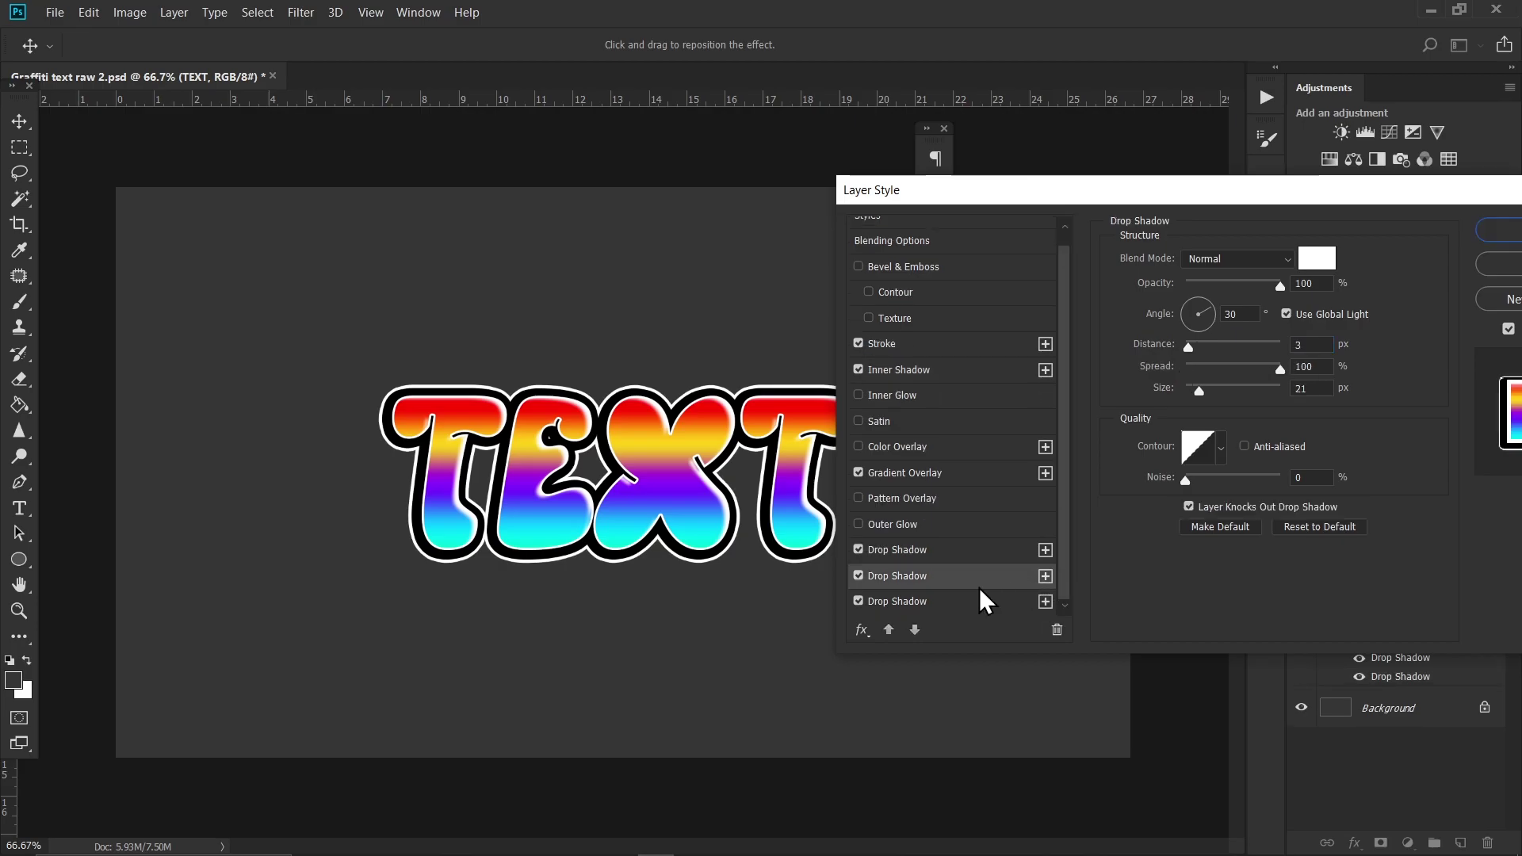
click(963, 604)
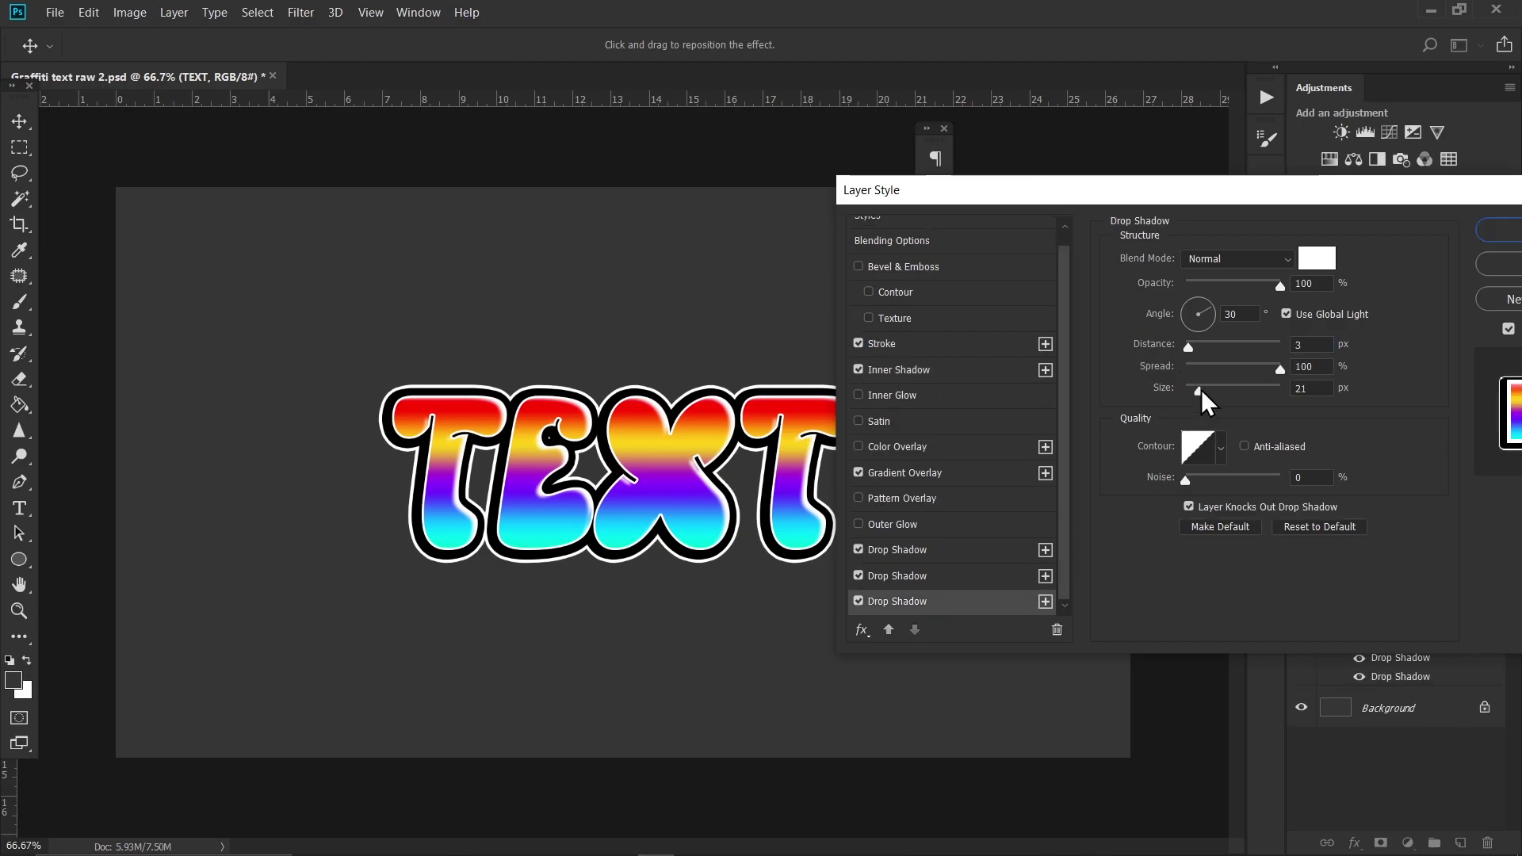
drag(1198, 390, 1197, 349)
click(1308, 262)
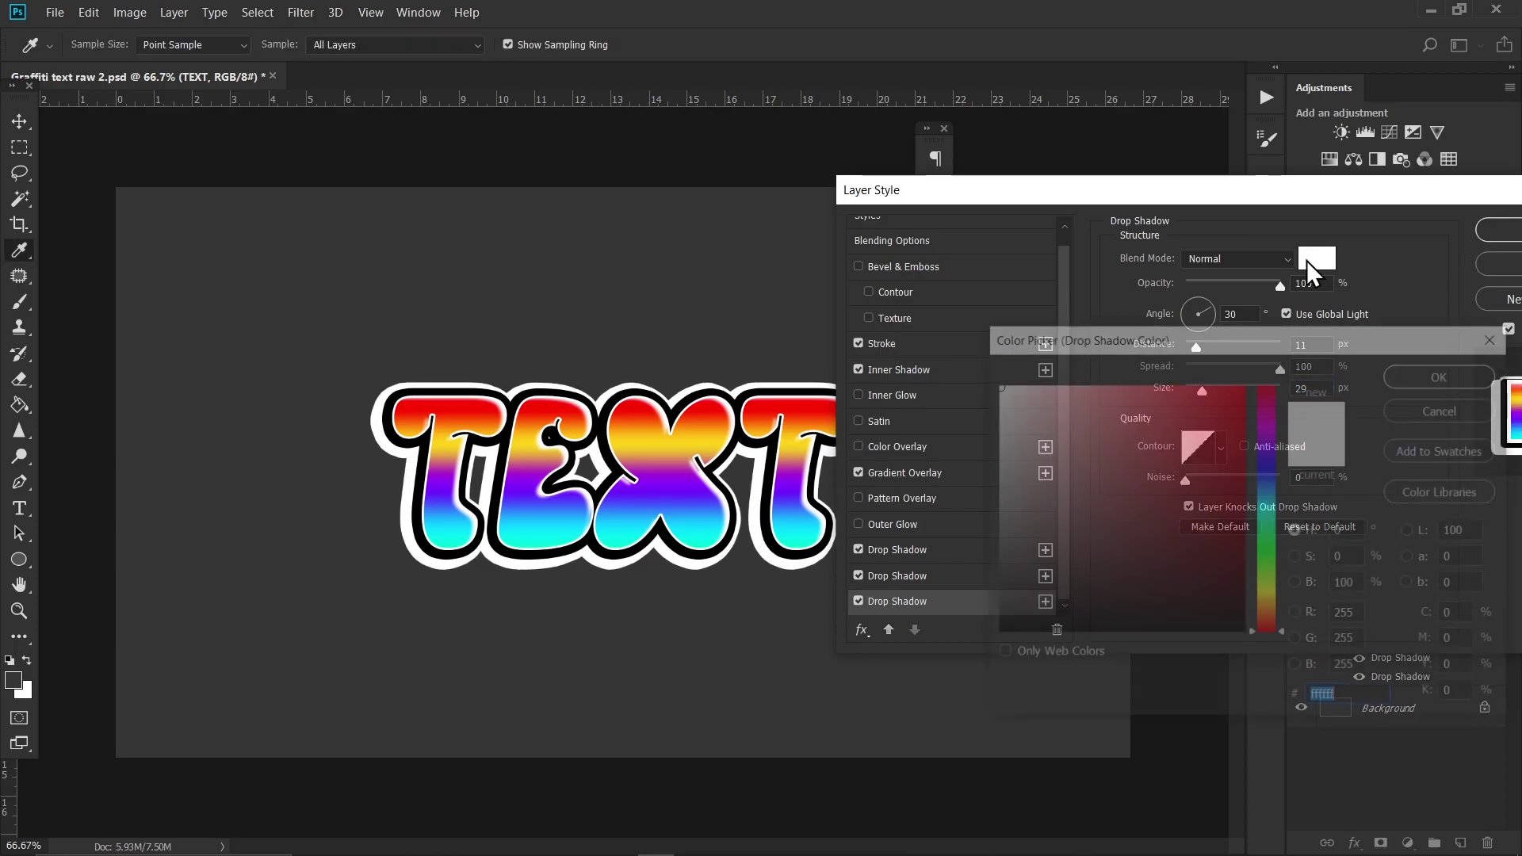
click(1202, 540)
click(1271, 476)
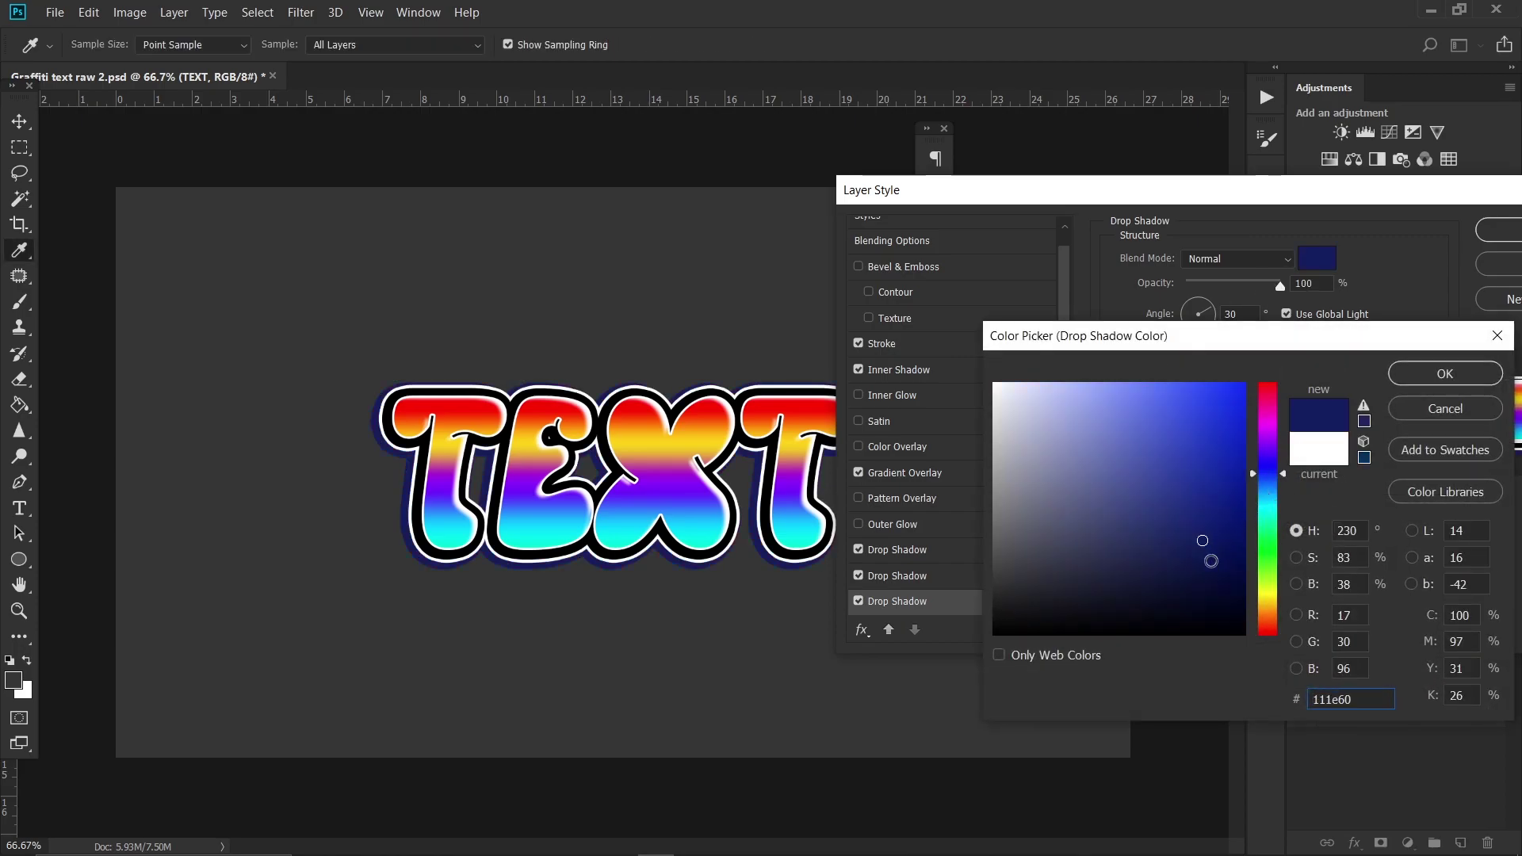
drag(1212, 560, 1222, 599)
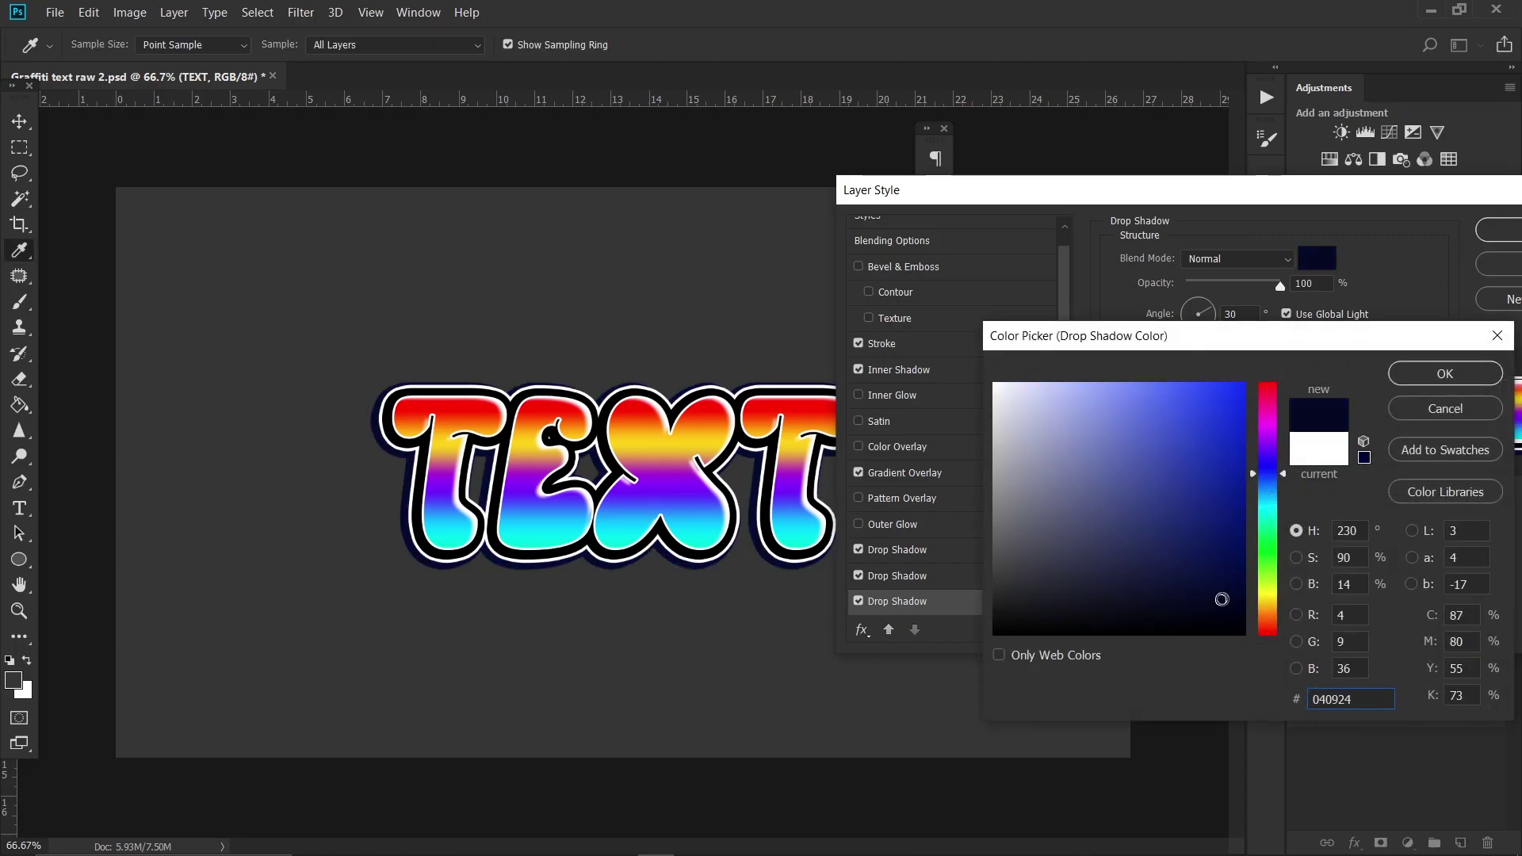
click(1424, 378)
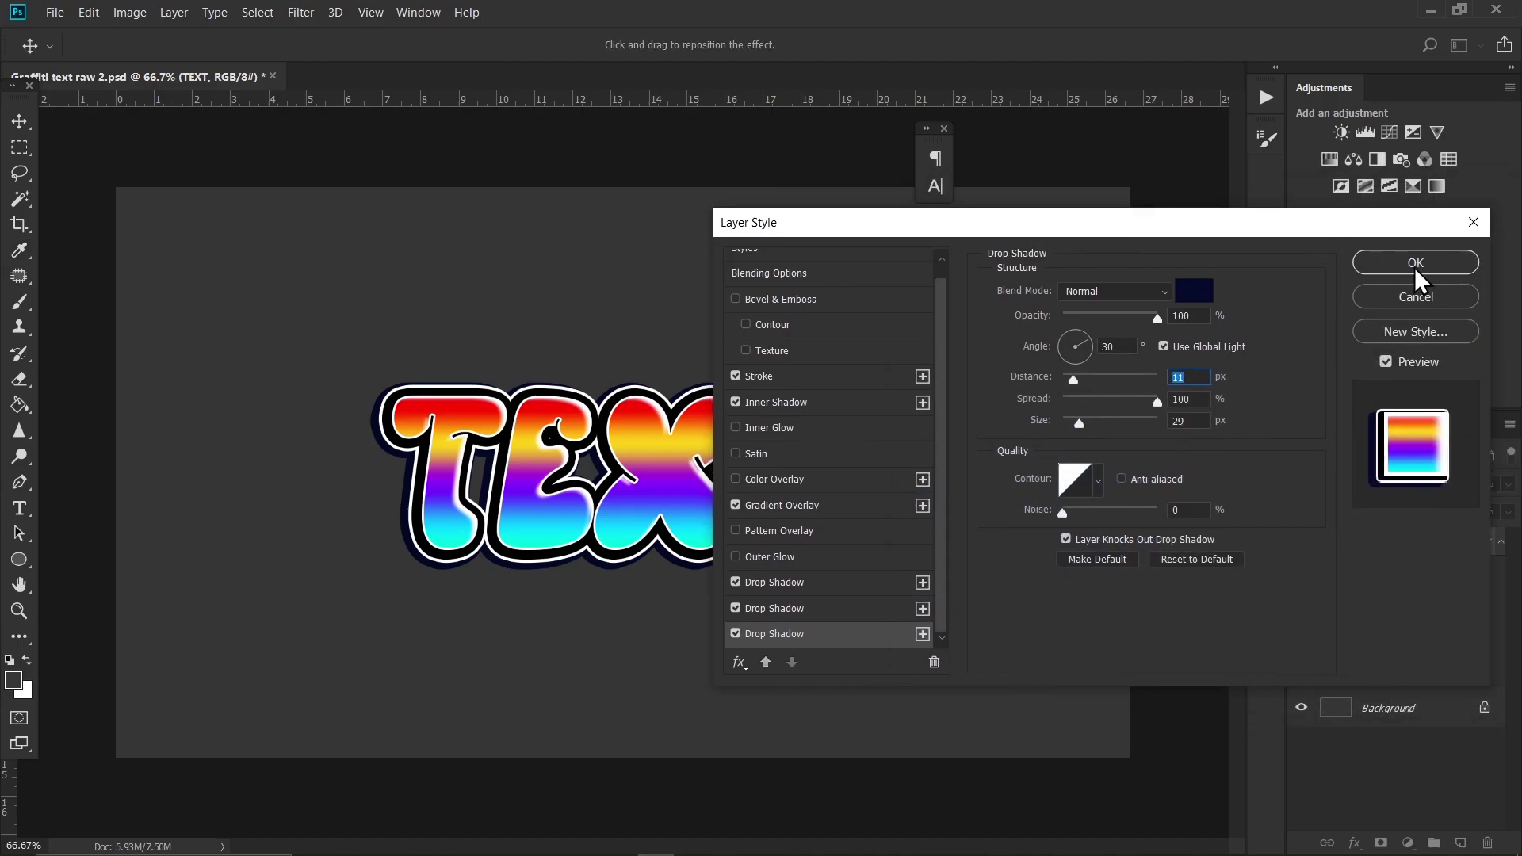
click(1414, 268)
Step: Create Layer 1 above TEXT, then copy TEXT's layer style and paste it onto Layer 1
click(1461, 843)
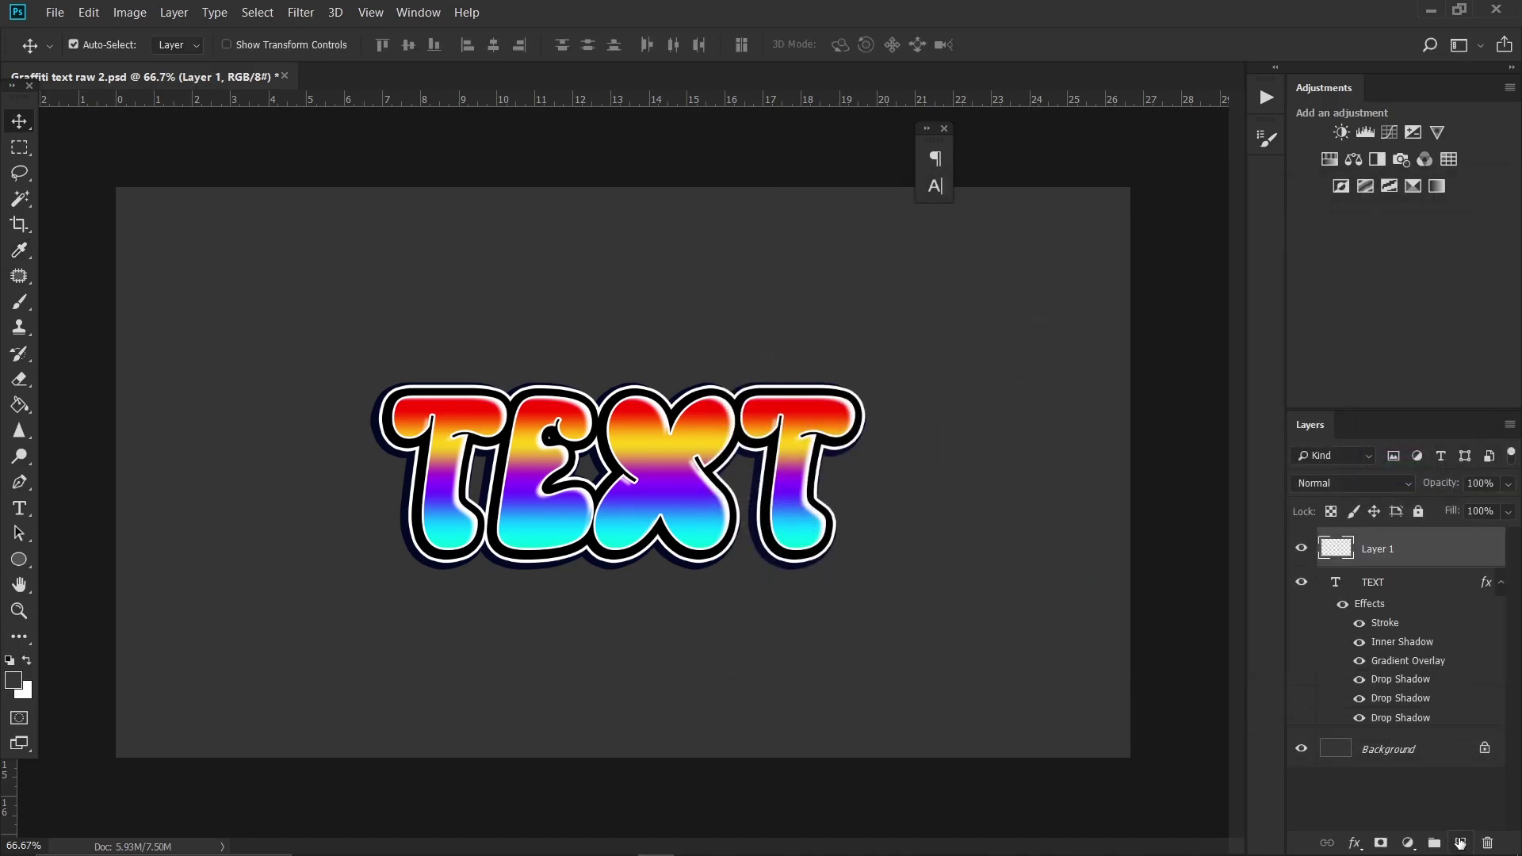
right_click(1408, 585)
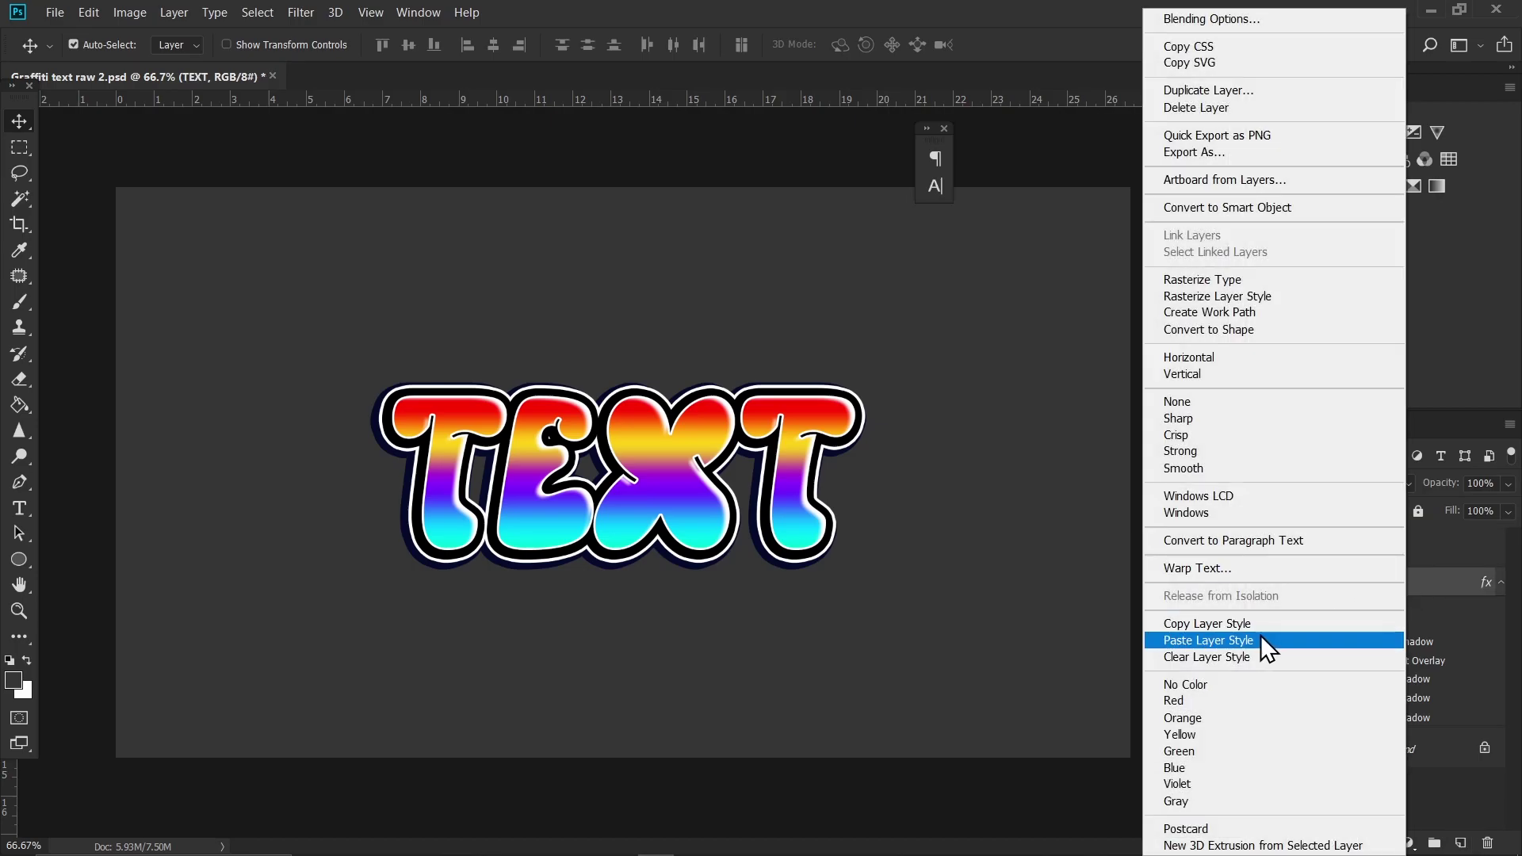
click(1246, 623)
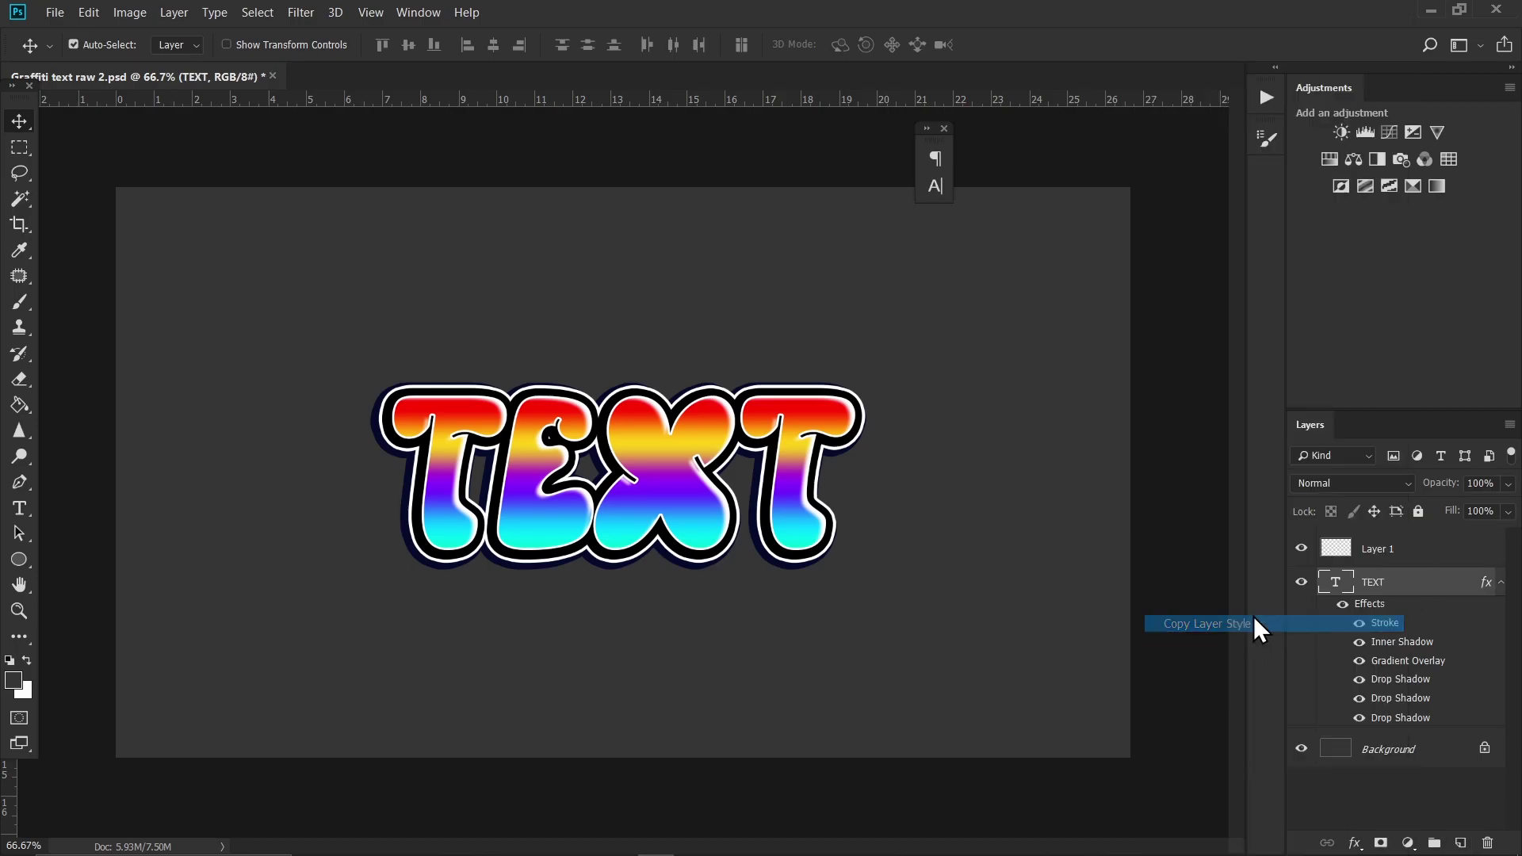
click(1416, 548)
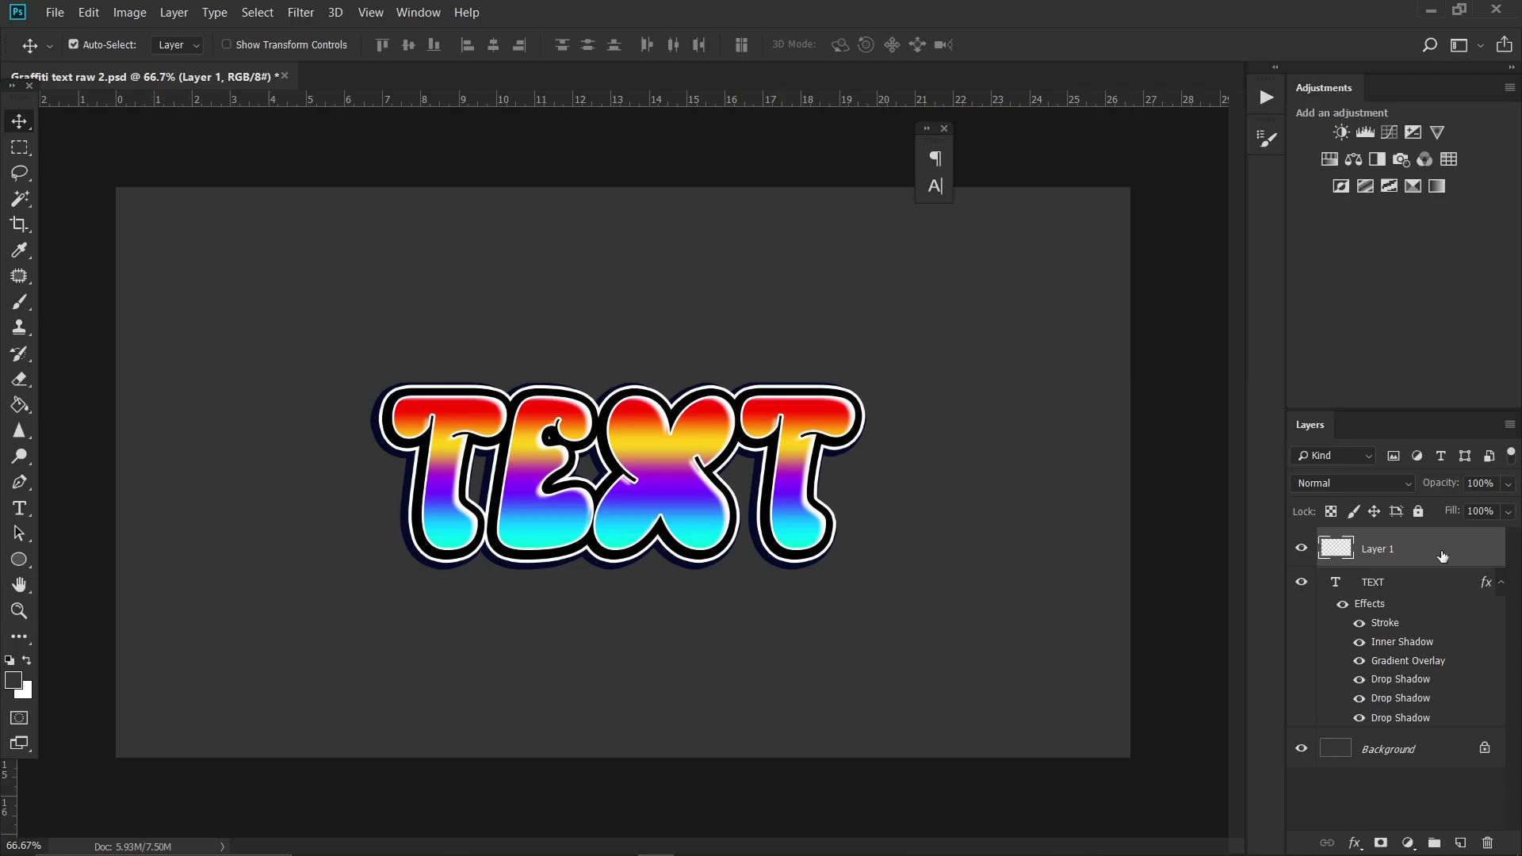
right_click(1442, 556)
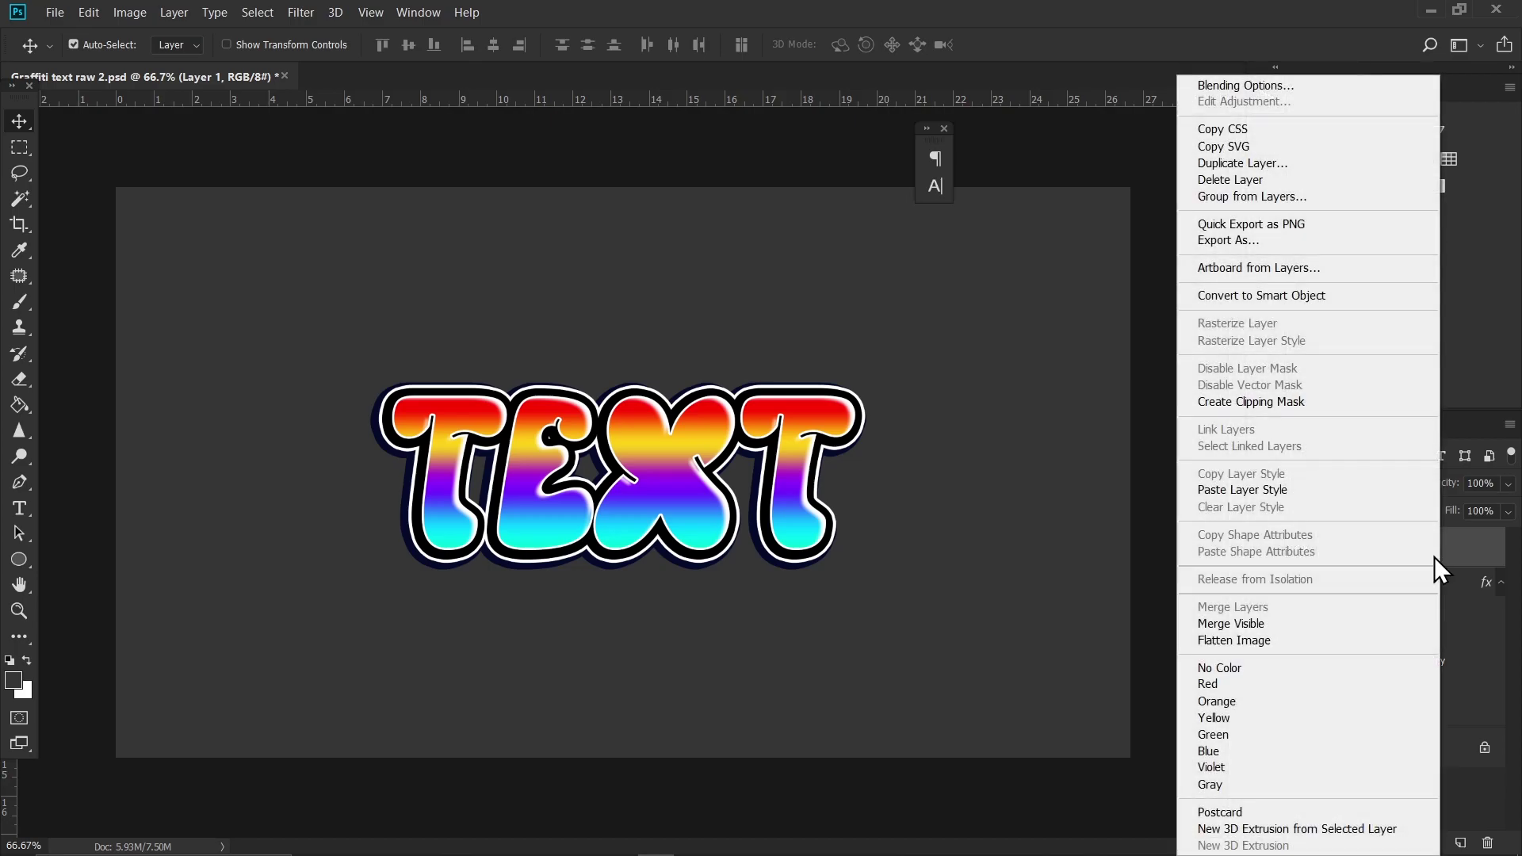
click(1325, 493)
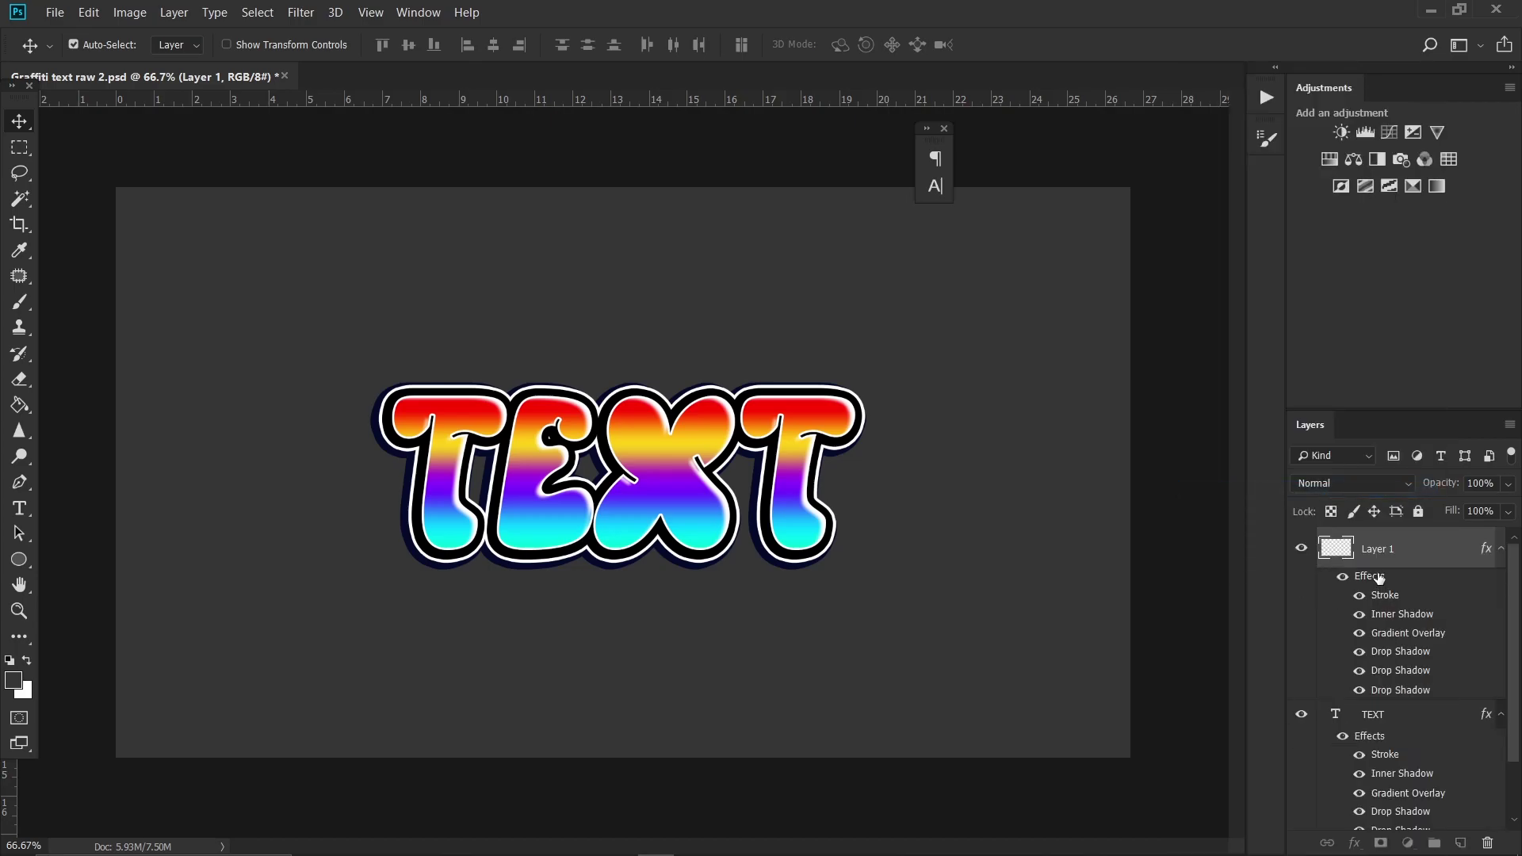
Step: Turn off Layer 1's Inner Shadow, review its drop shadows, and apply the edited effects
double_click(1379, 578)
drag(1073, 227, 1283, 149)
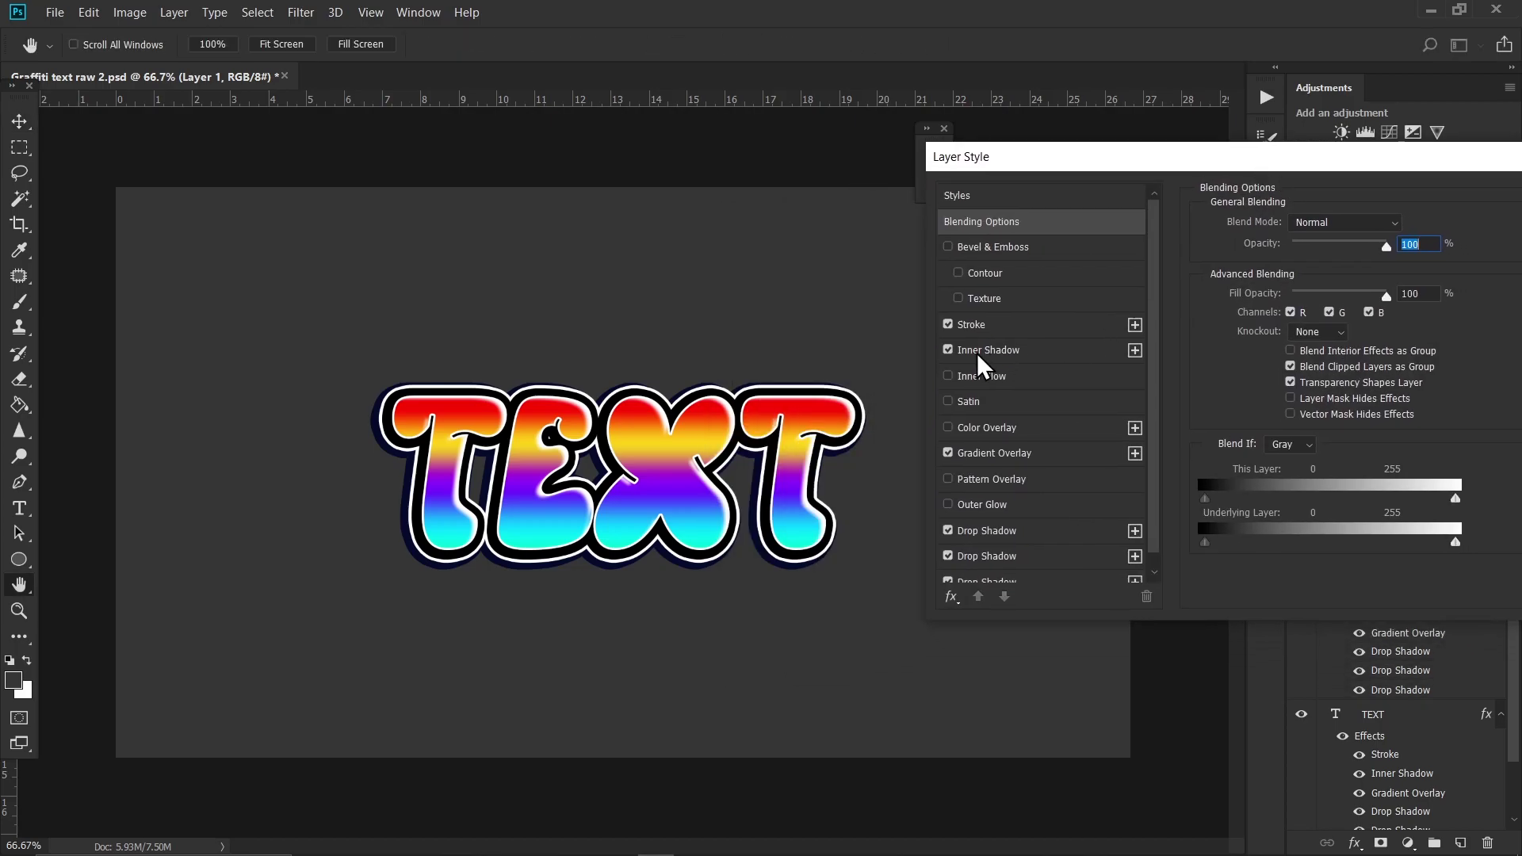
click(948, 349)
scroll(992, 409, down, 1)
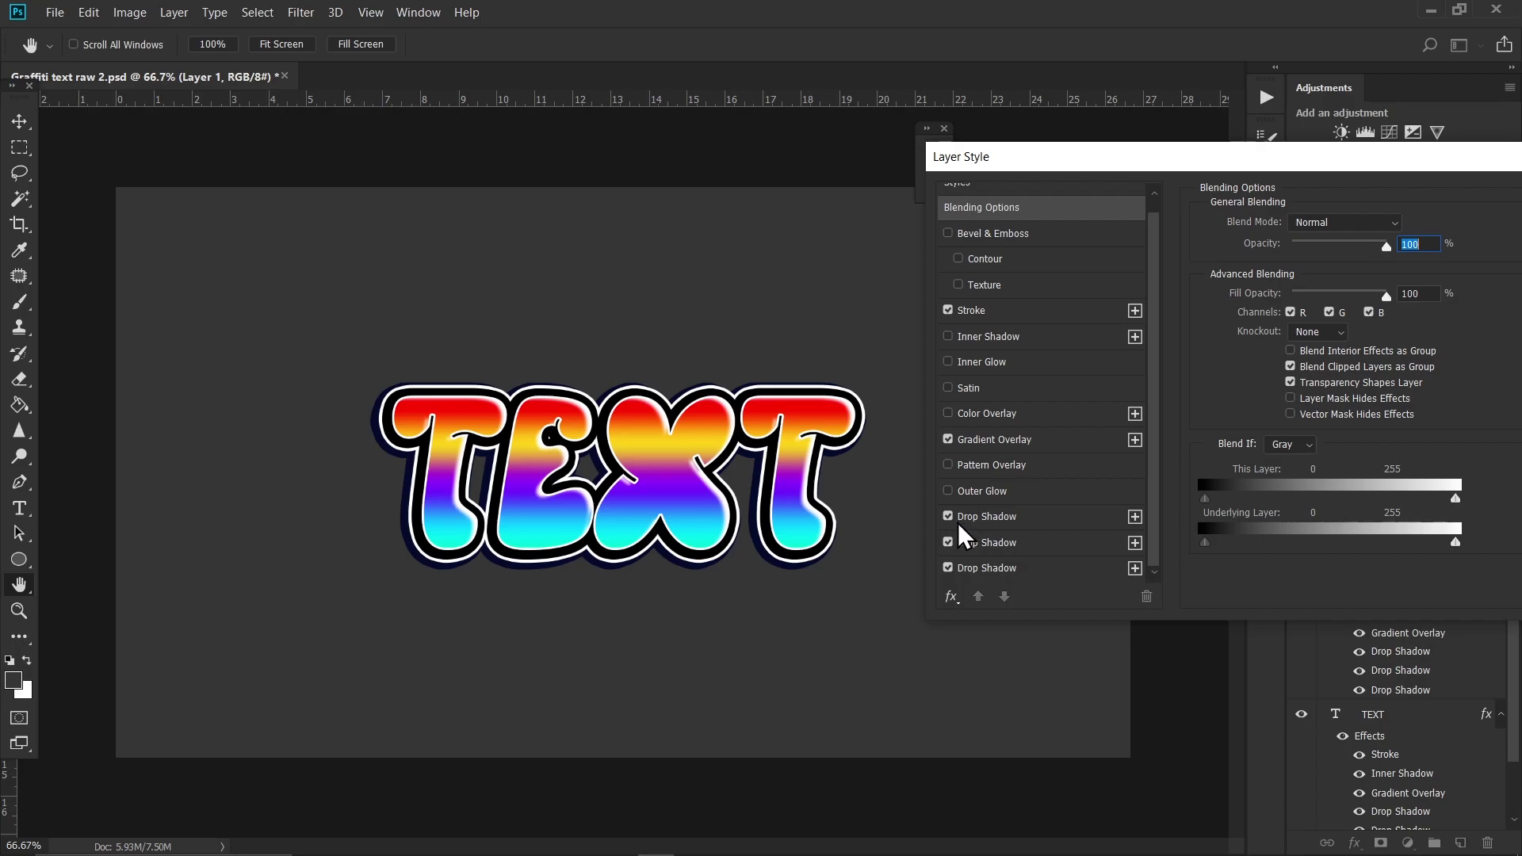
click(1010, 518)
drag(1286, 314, 1278, 314)
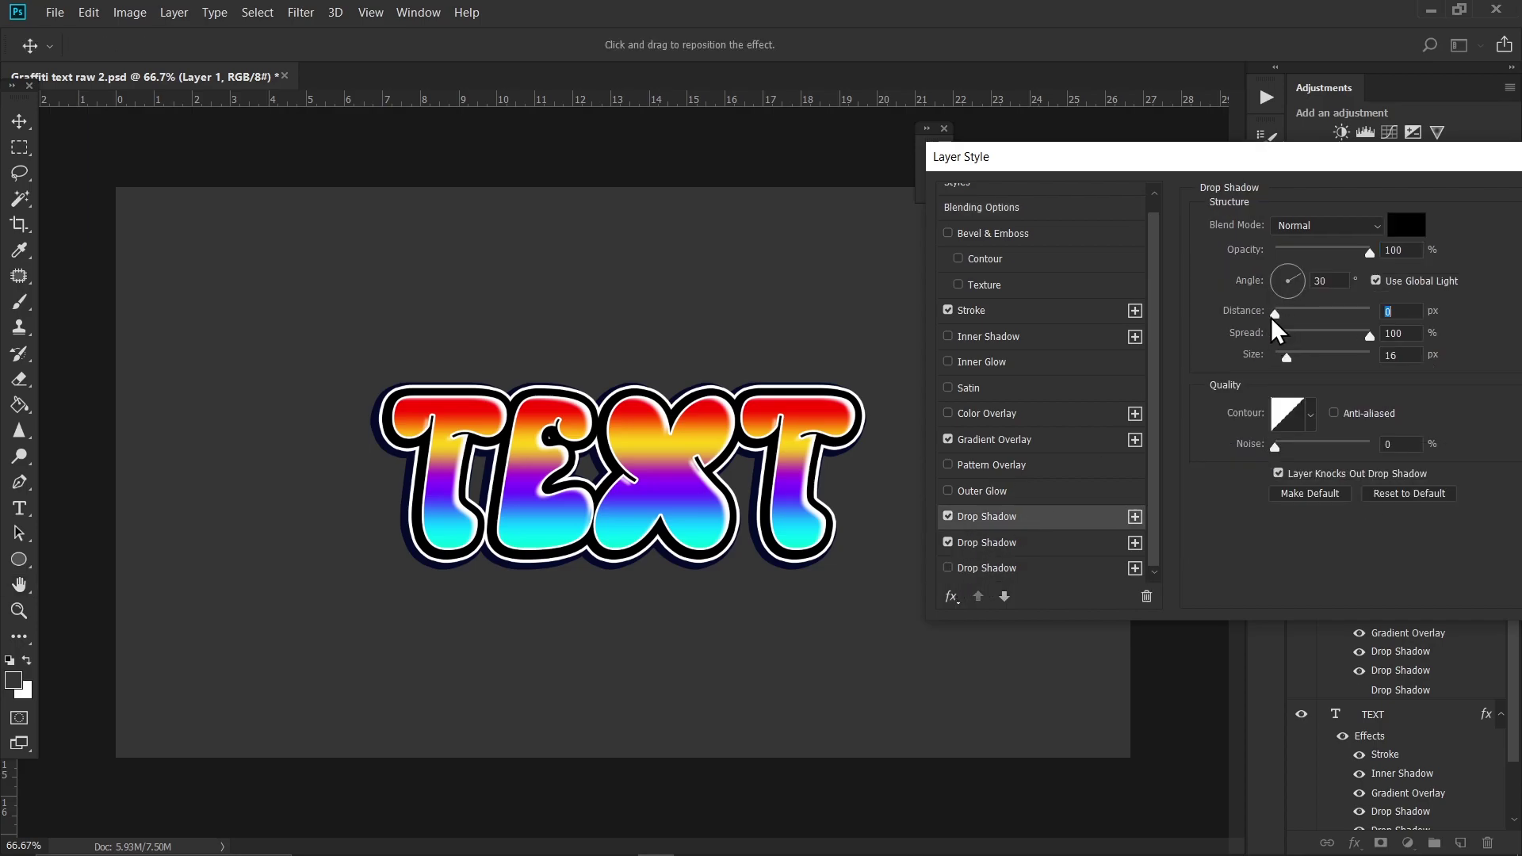
click(1075, 546)
drag(1312, 176, 1095, 232)
click(1416, 252)
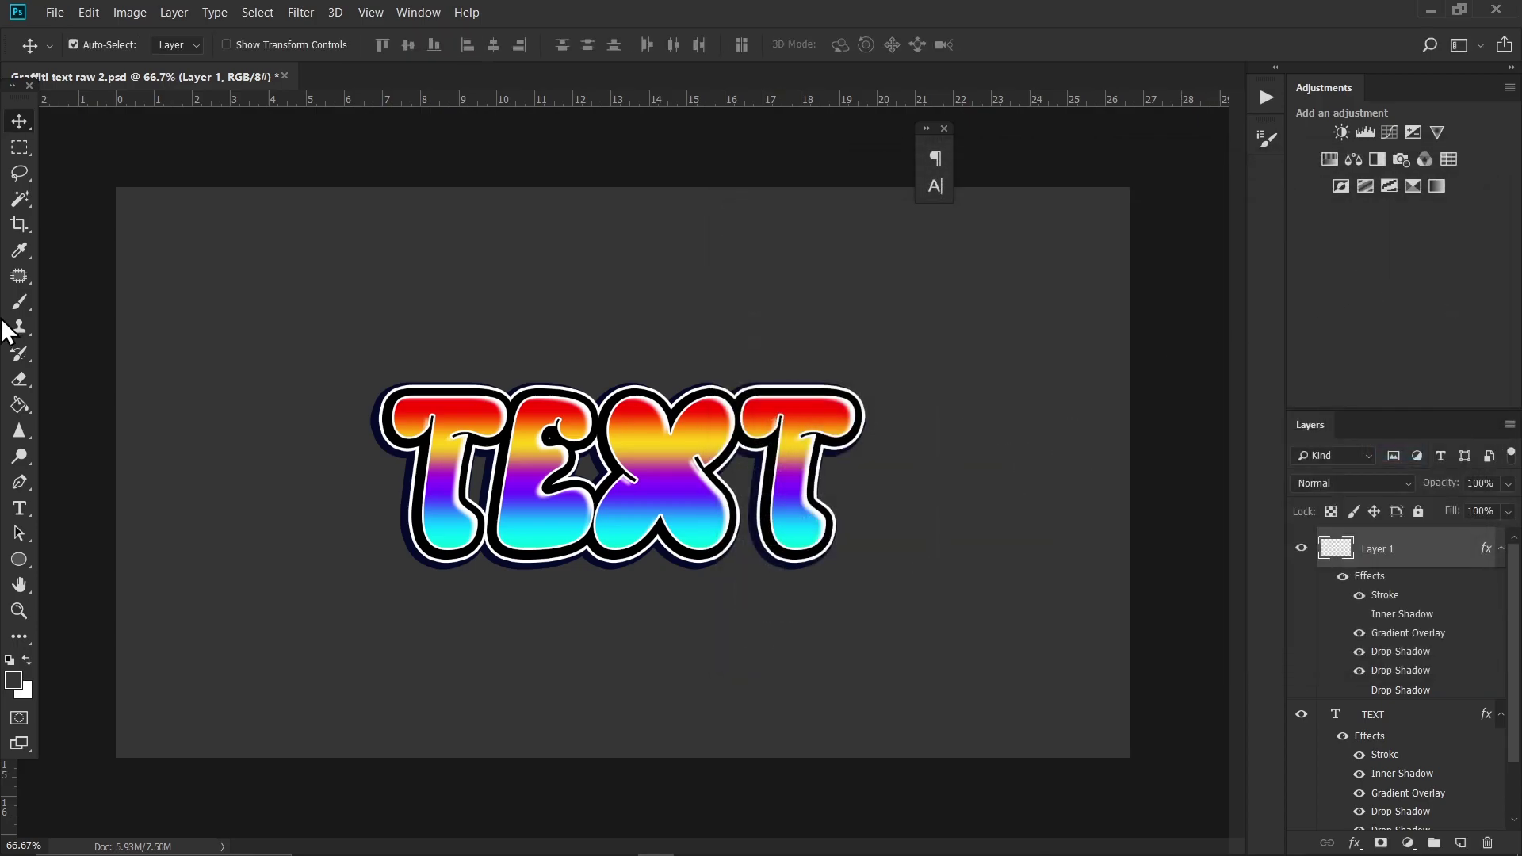
Step: Pick a large Hard Round brush at 100% hardness
click(20, 301)
right_click(626, 333)
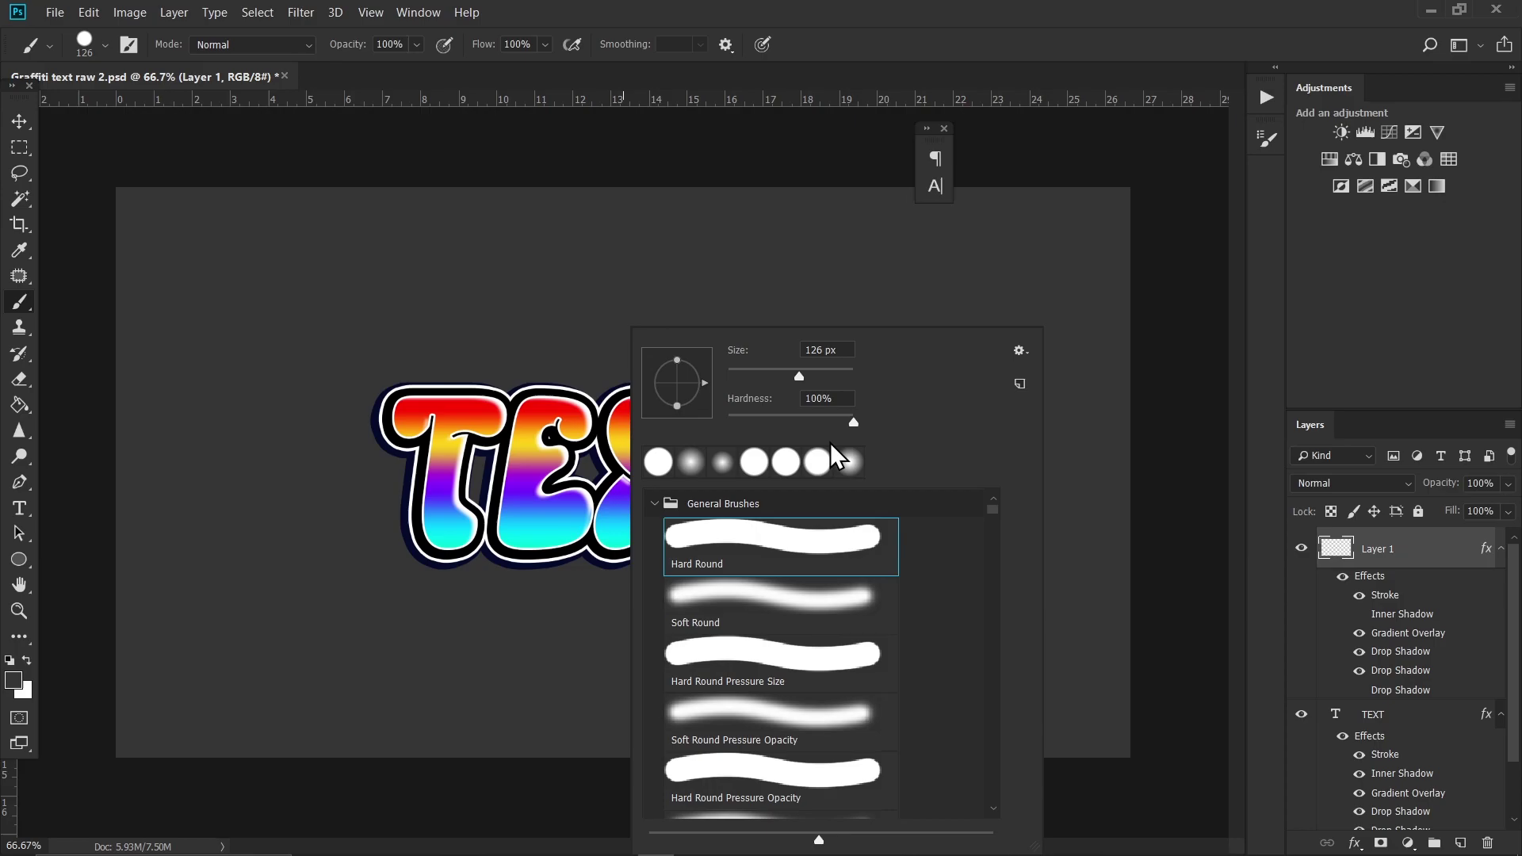
click(736, 553)
click(853, 422)
key(Return)
mouse_move(481, 440)
mouse_down()
mouse_move(519, 436)
mouse_move(455, 439)
mouse_move(554, 421)
mouse_move(420, 417)
mouse_move(541, 424)
mouse_move(493, 425)
mouse_up()
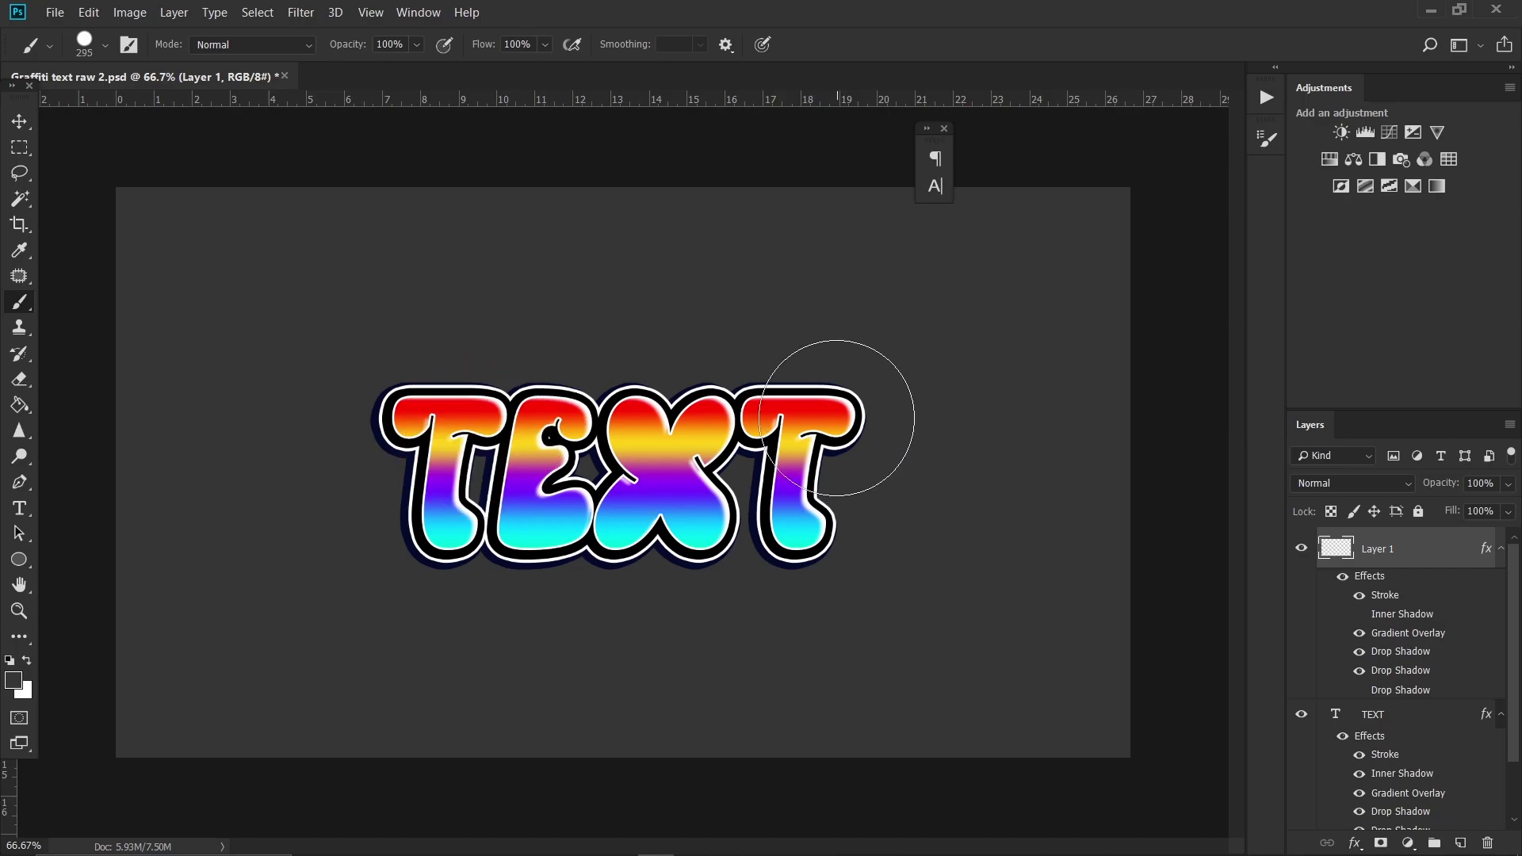
Step: Paint styled circles over the X and T, near the T's base, over the T and E, and below the X
click(741, 424)
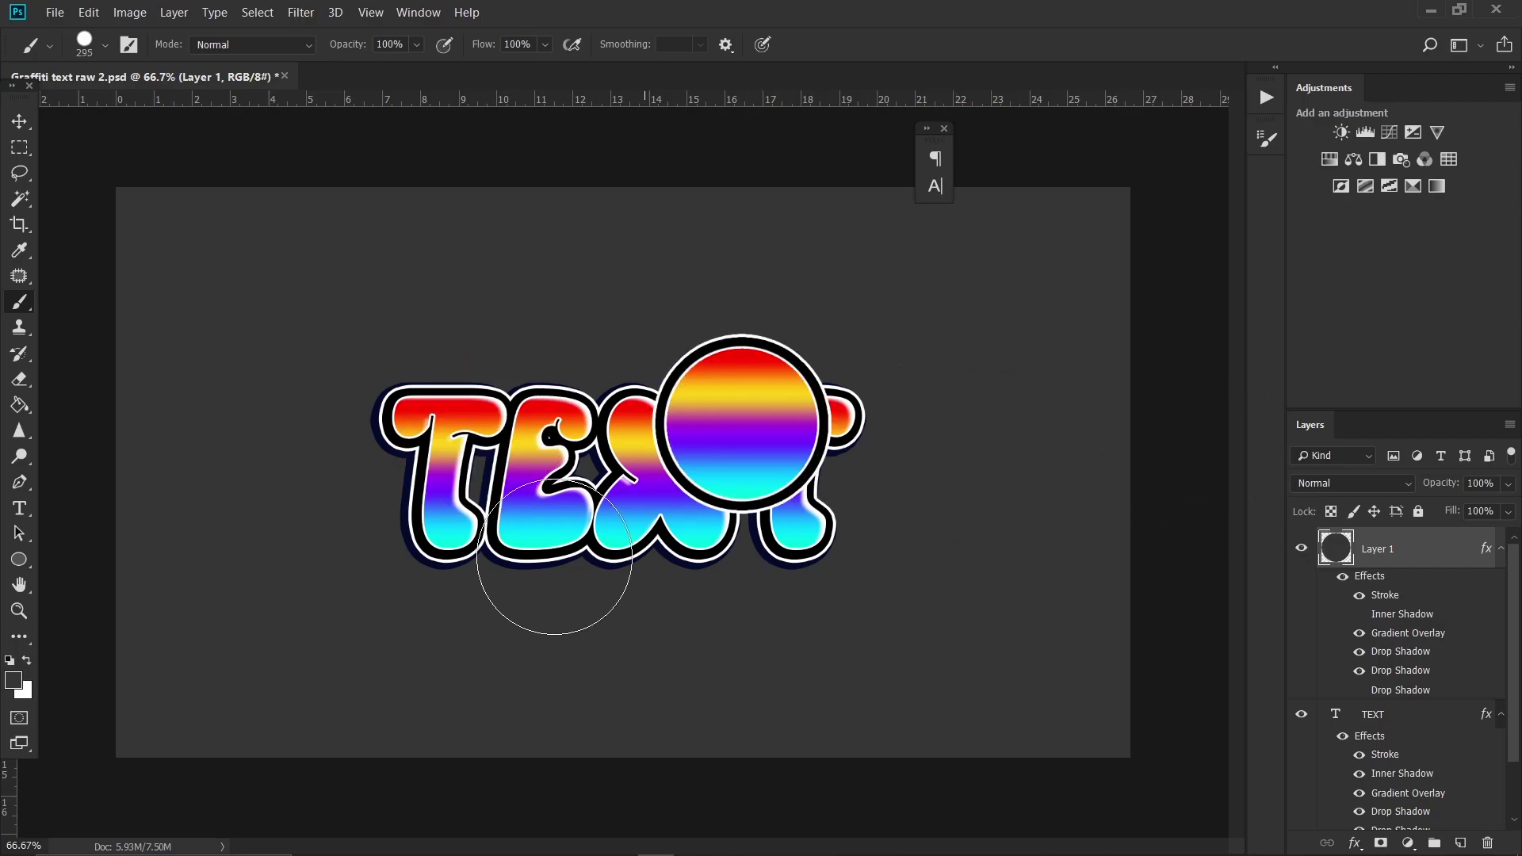
mouse_move(528, 544)
mouse_down()
mouse_move(495, 545)
mouse_move(601, 515)
mouse_up()
click(529, 544)
click(474, 380)
drag(658, 416, 634, 436)
drag(675, 572, 802, 571)
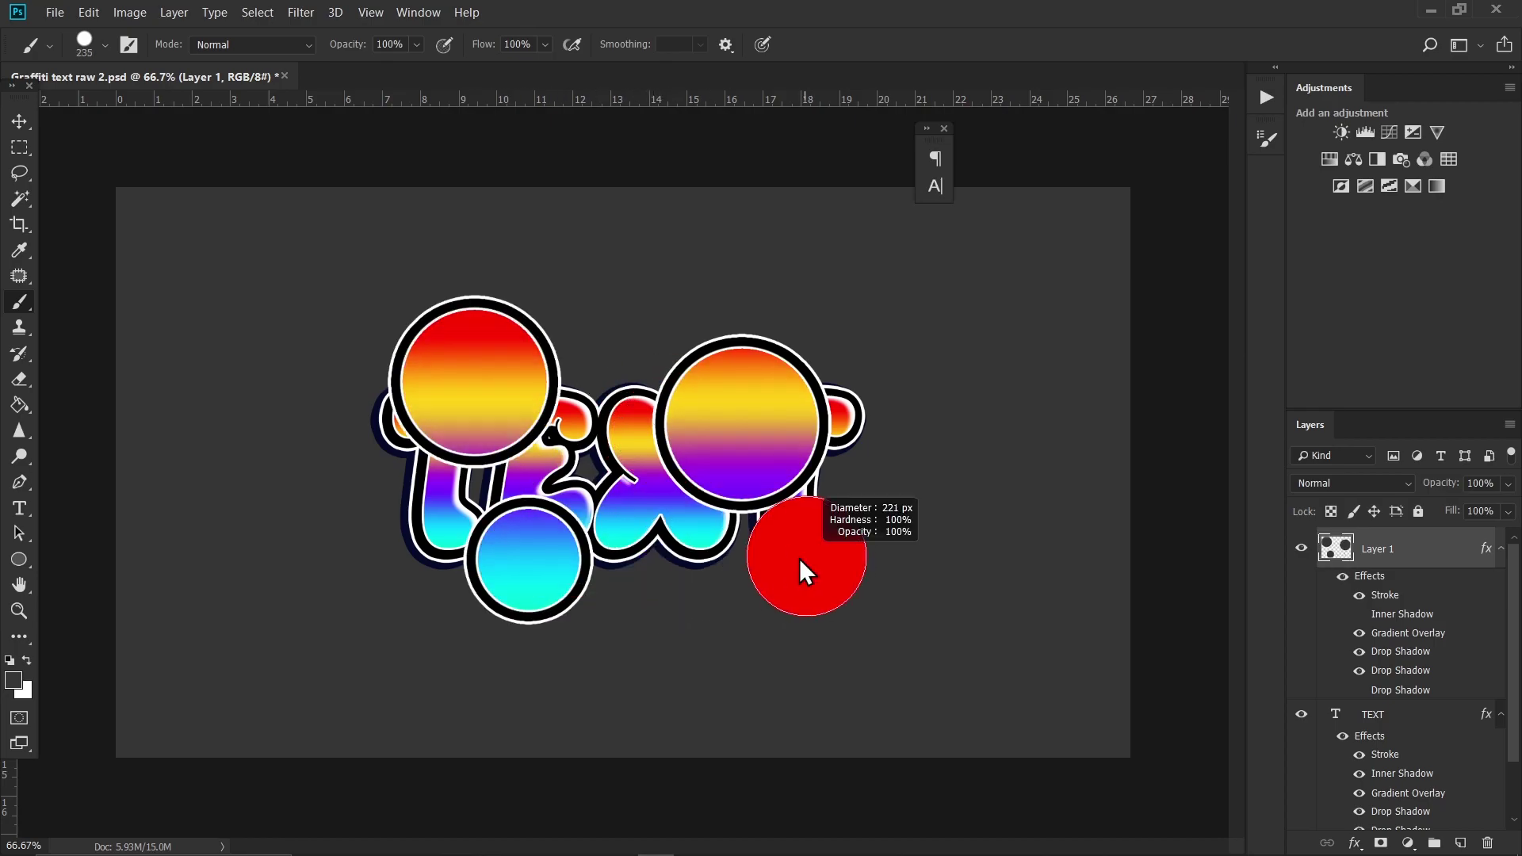
click(655, 565)
Step: Redo the circle at the X's base, add more circles around the lettering, and move Layer 1 below TEXT
key(ctrl+z)
click(647, 553)
drag(647, 547, 688, 546)
click(824, 502)
drag(792, 491, 767, 487)
click(607, 407)
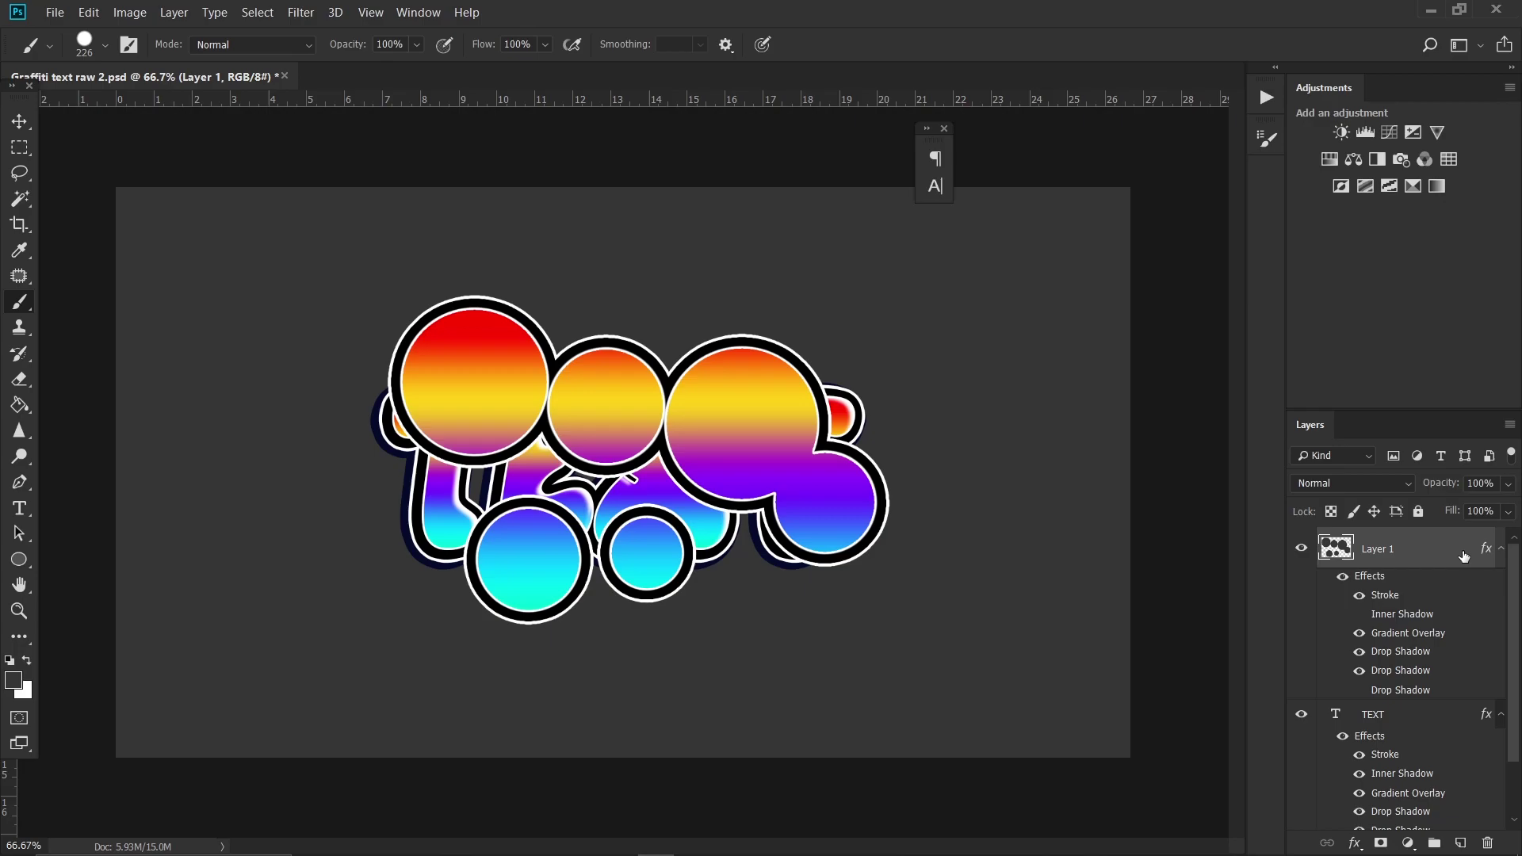
drag(1451, 557, 1415, 823)
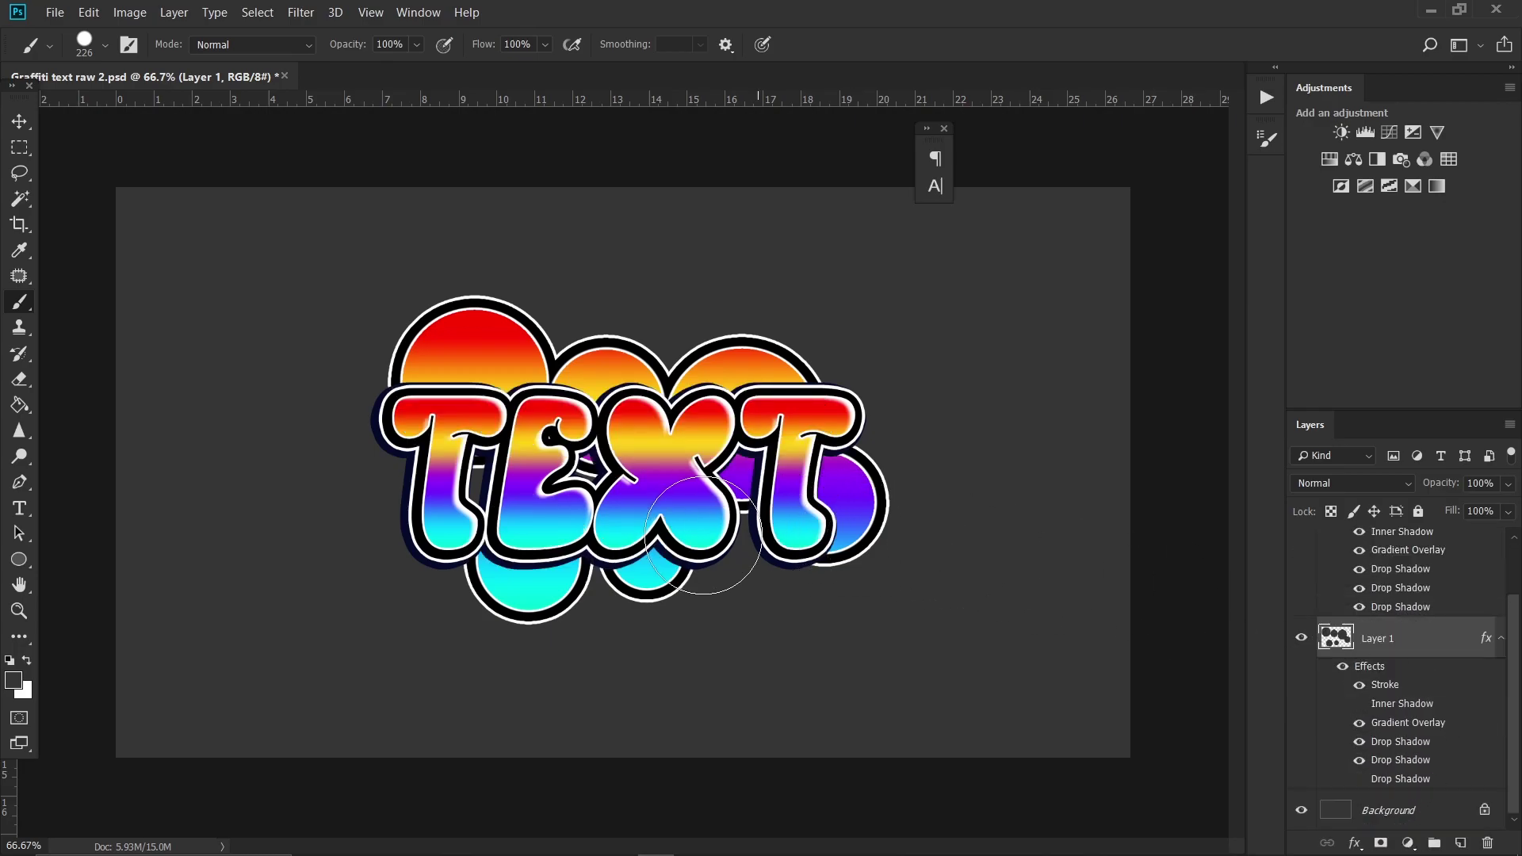
click(735, 519)
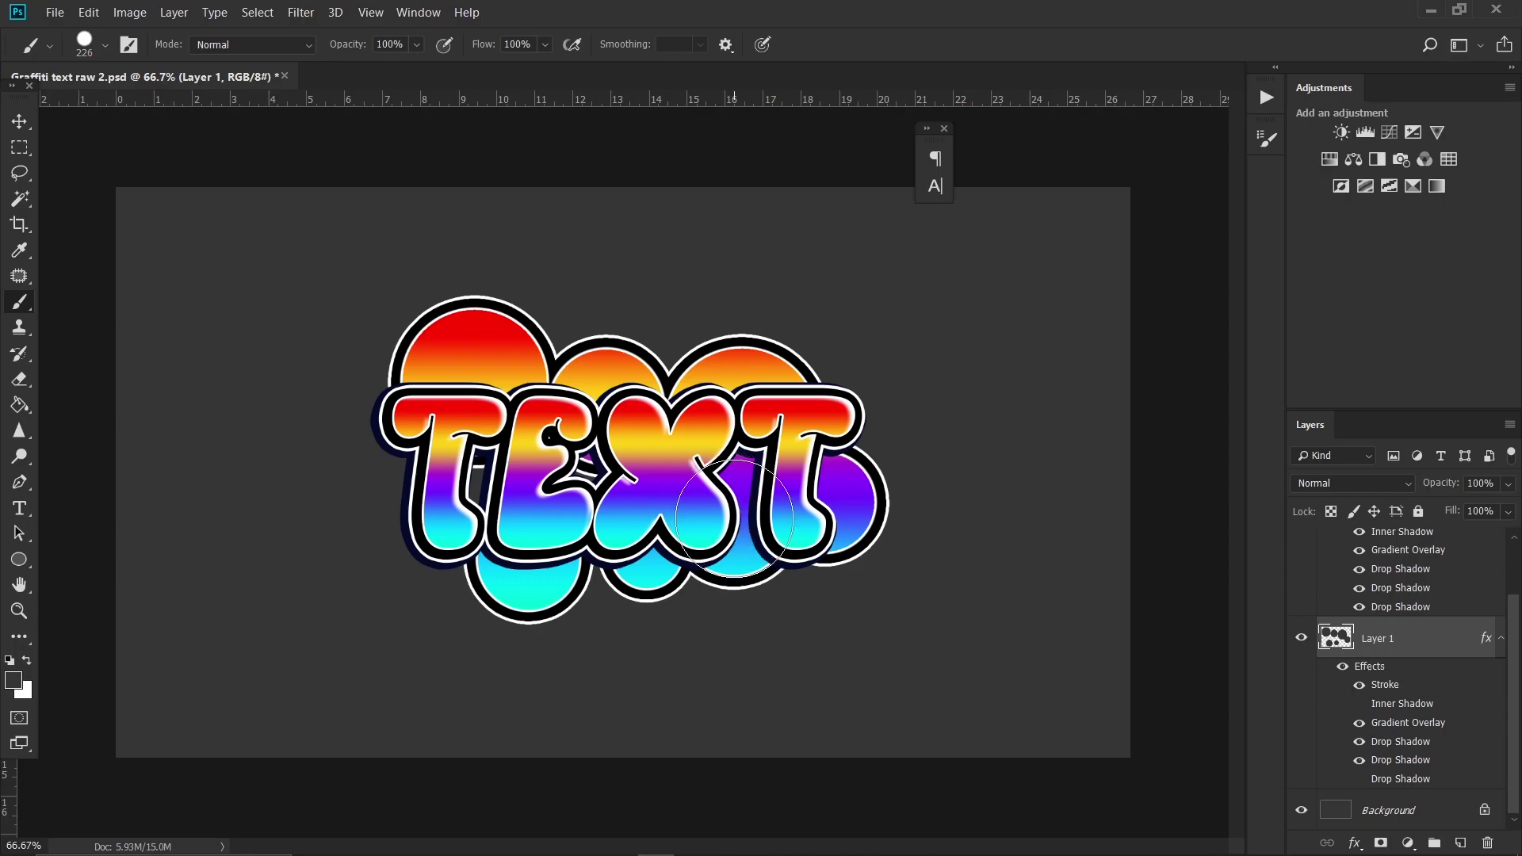